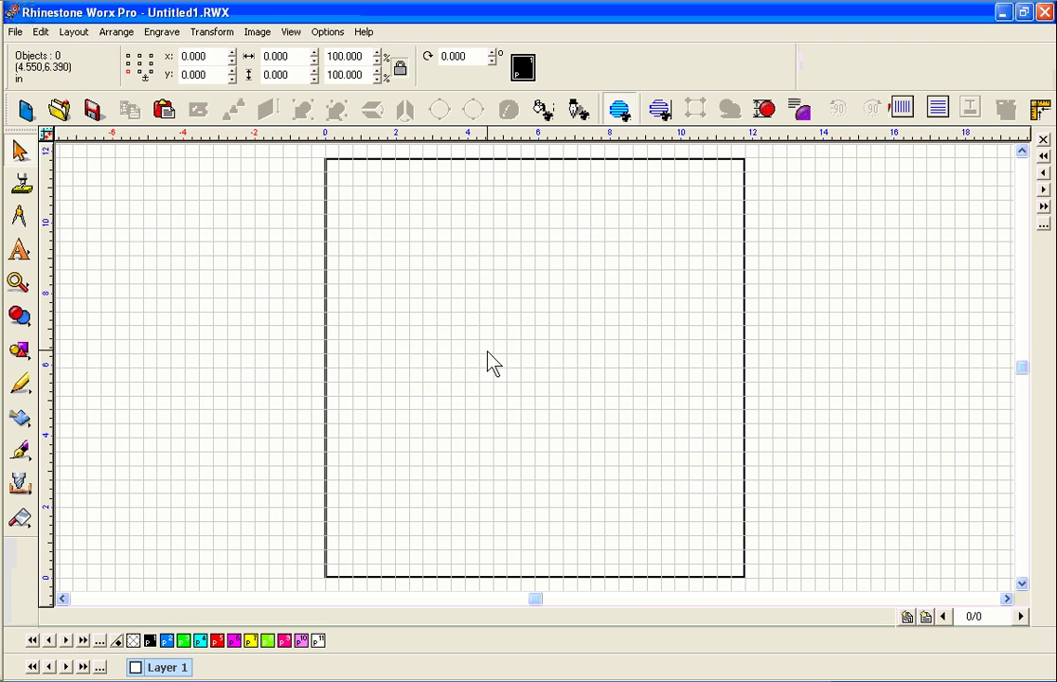
Drag the HEART1 image onto the page and vectorize it into a heart outline.
key("alt+Tab")
left_click_drag(770, 252, 161, 278)
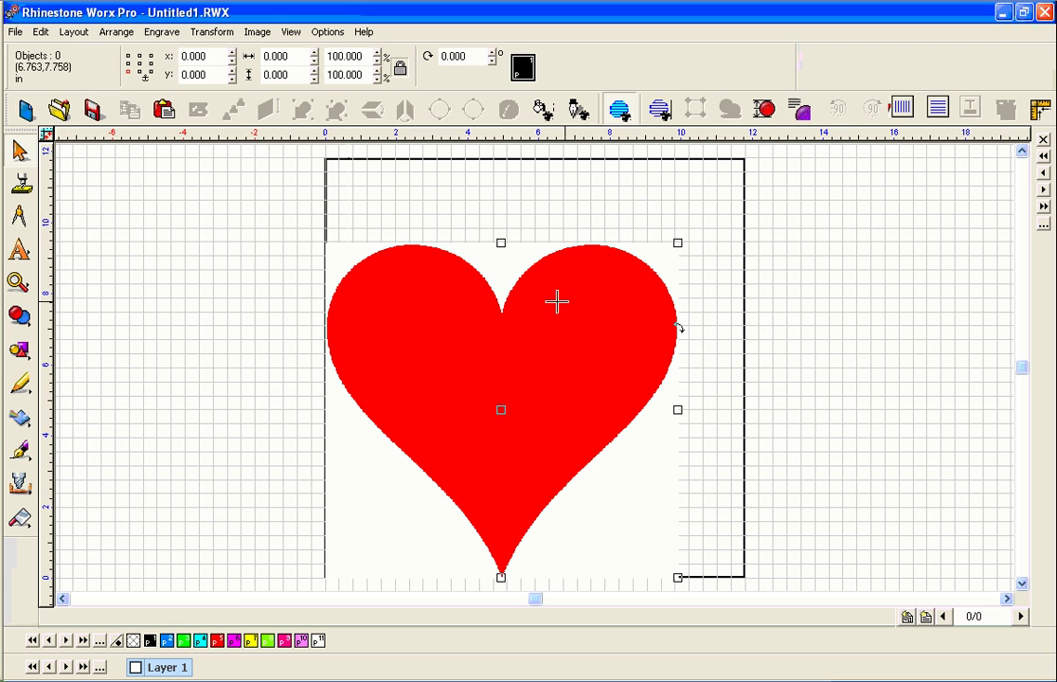
left_click(633, 272)
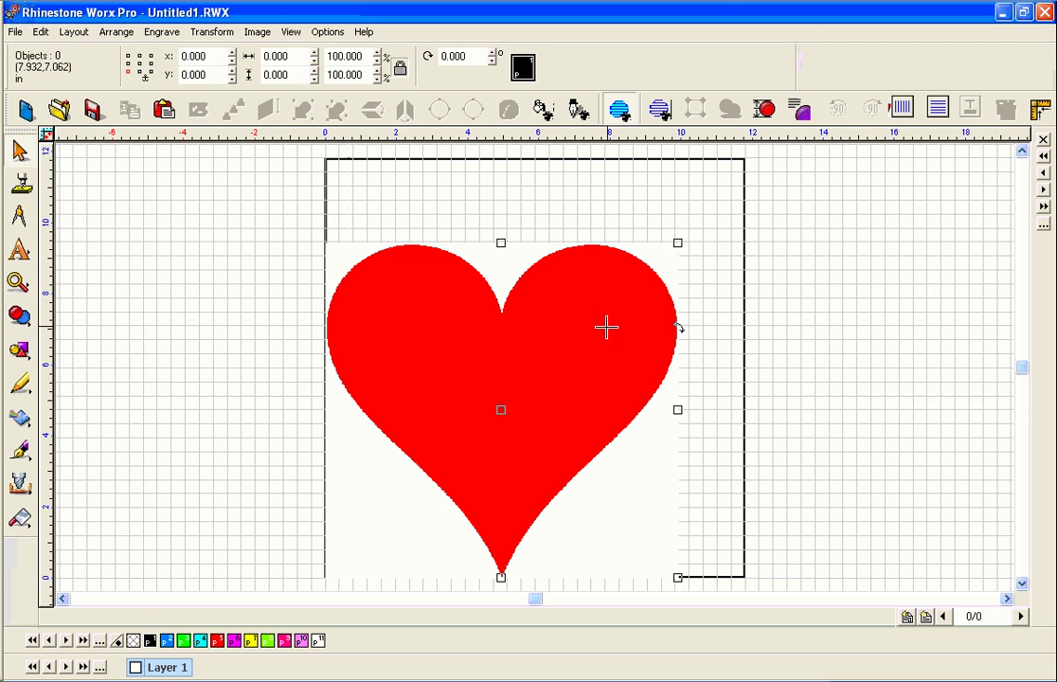
double_click(539, 299)
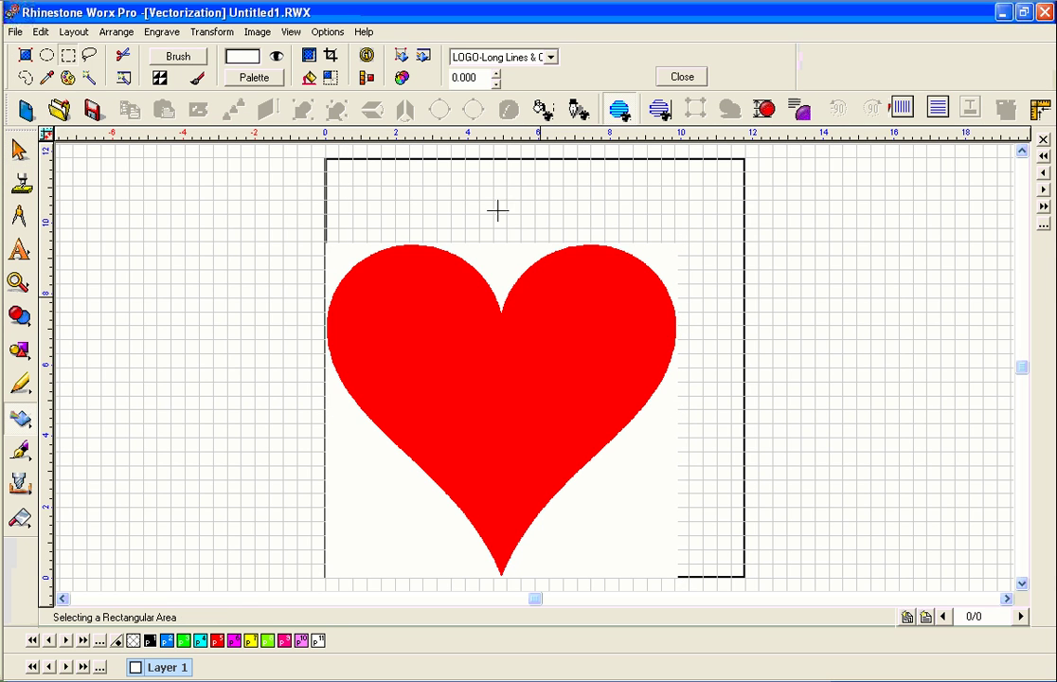
left_click(401, 57)
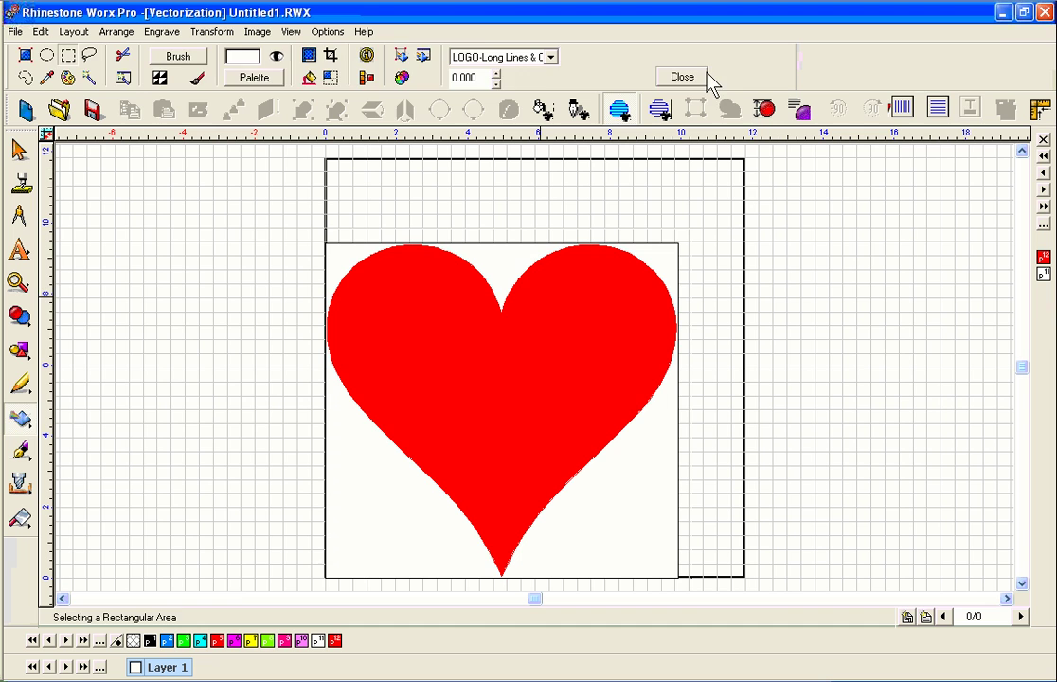
left_click(697, 78)
Move the original heart picture off to the left of the page.
left_click_drag(597, 361, 246, 370)
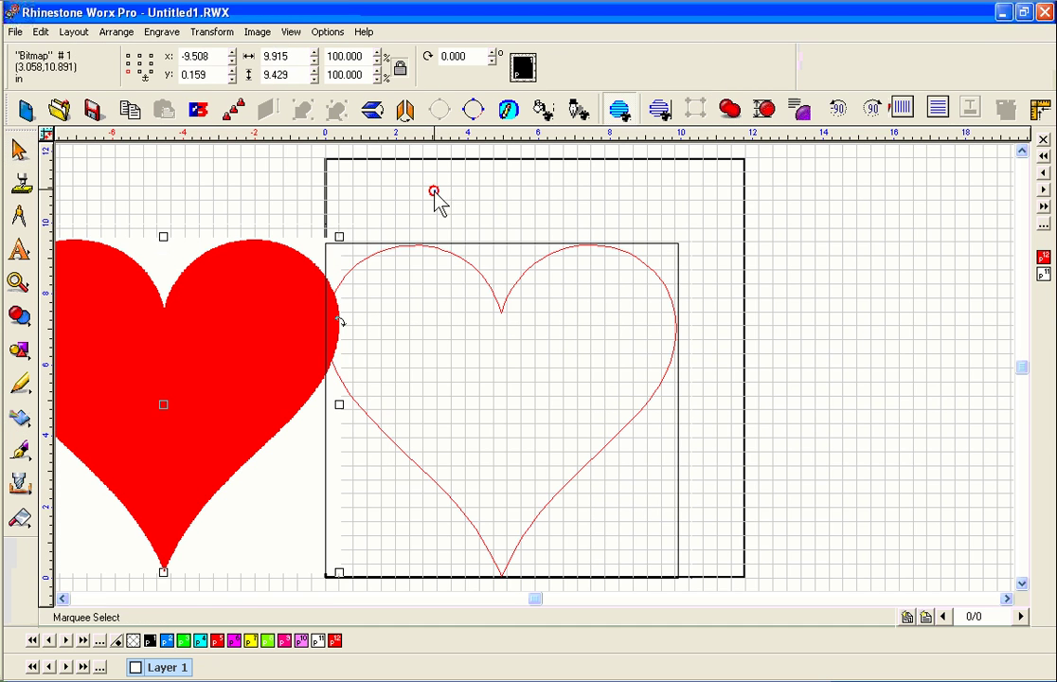
left_click(475, 244)
left_click(533, 212)
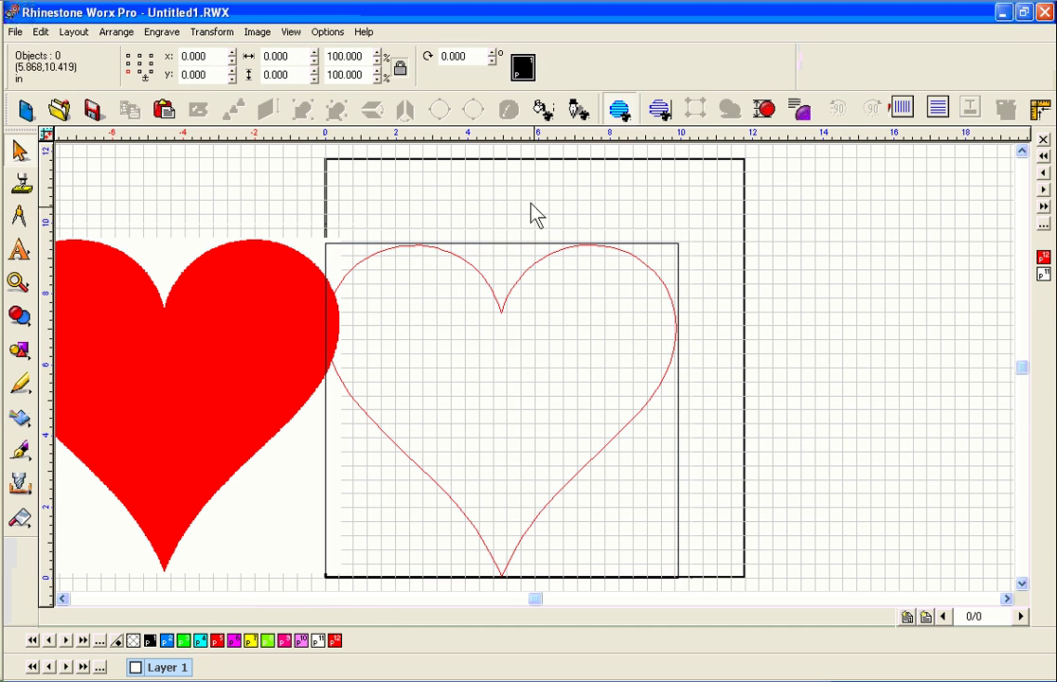
left_click(531, 239)
left_click(351, 298)
left_click_drag(351, 298, 118, 322)
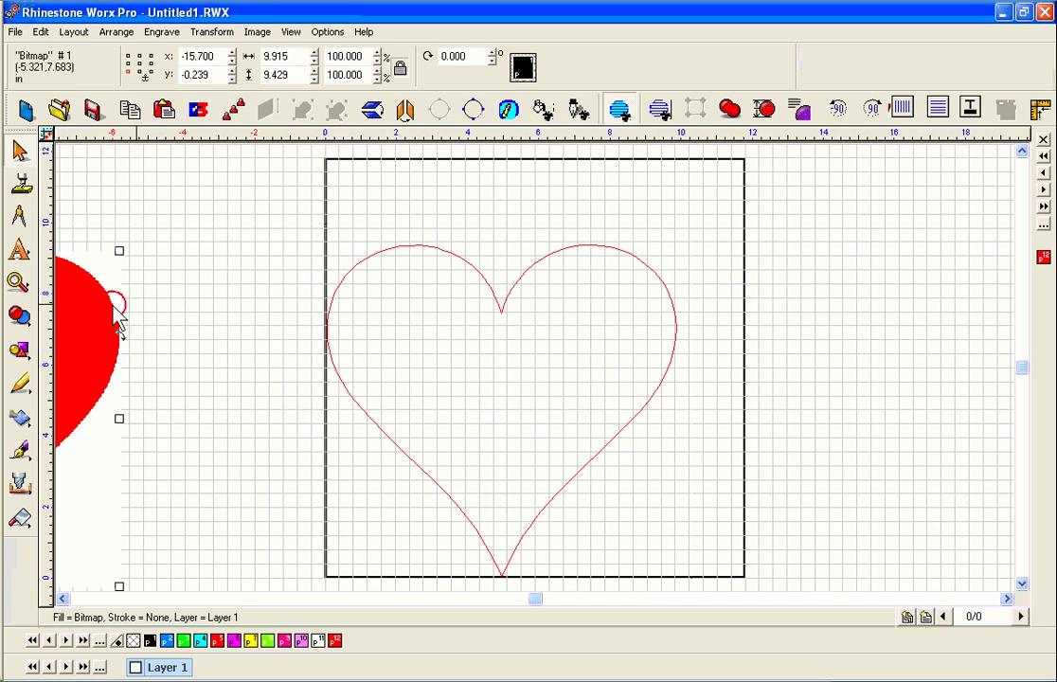
Set the traced heart outline's height to 2 inches.
left_click(441, 249)
left_click(261, 74)
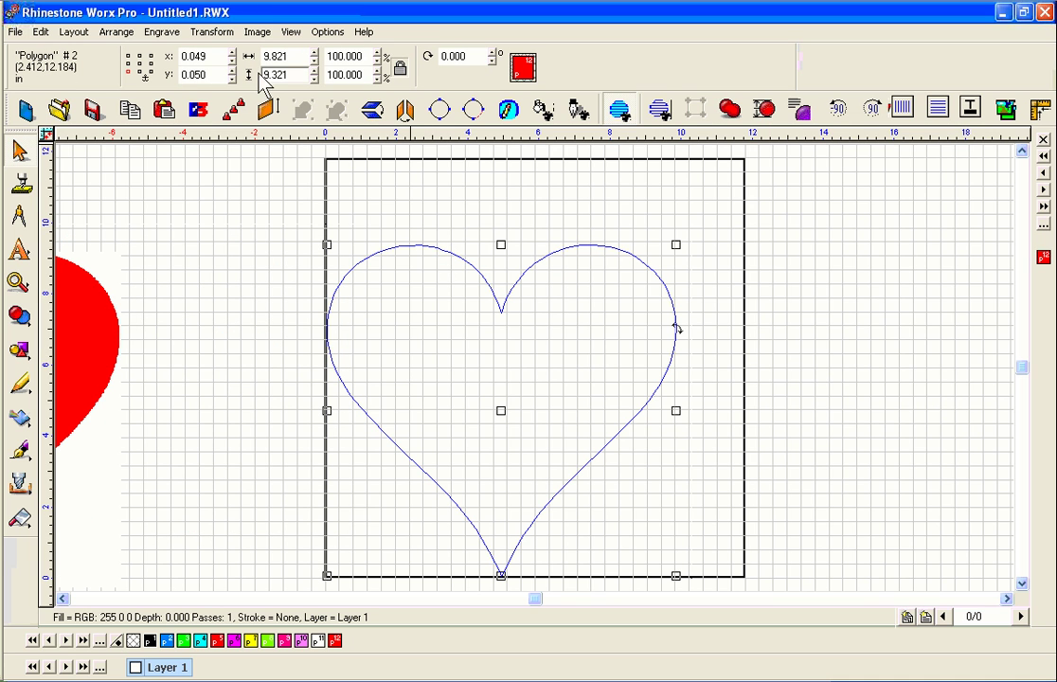
double_click(295, 75)
type("2")
key("Return")
Switch the ruler units to millimetres and zoom to the selected heart.
right_click(346, 142)
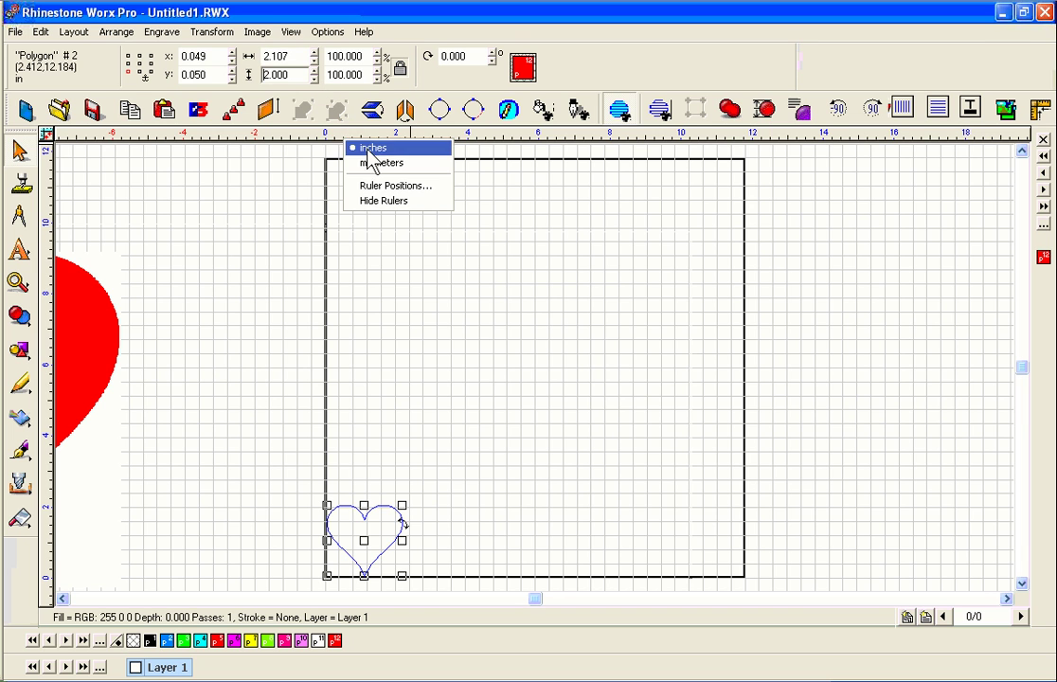
left_click(366, 162)
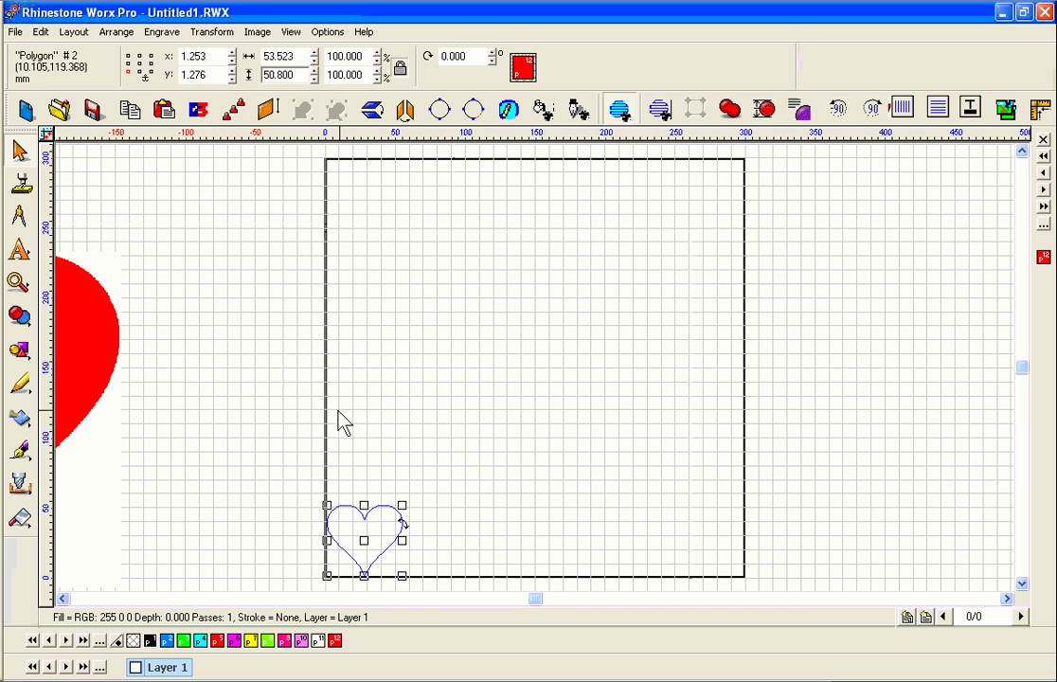
key("F4")
Start a Rhinestone Fill and choose VS 2006 Light Red as the fill stone.
left_click(211, 33)
mouse_move(227, 201)
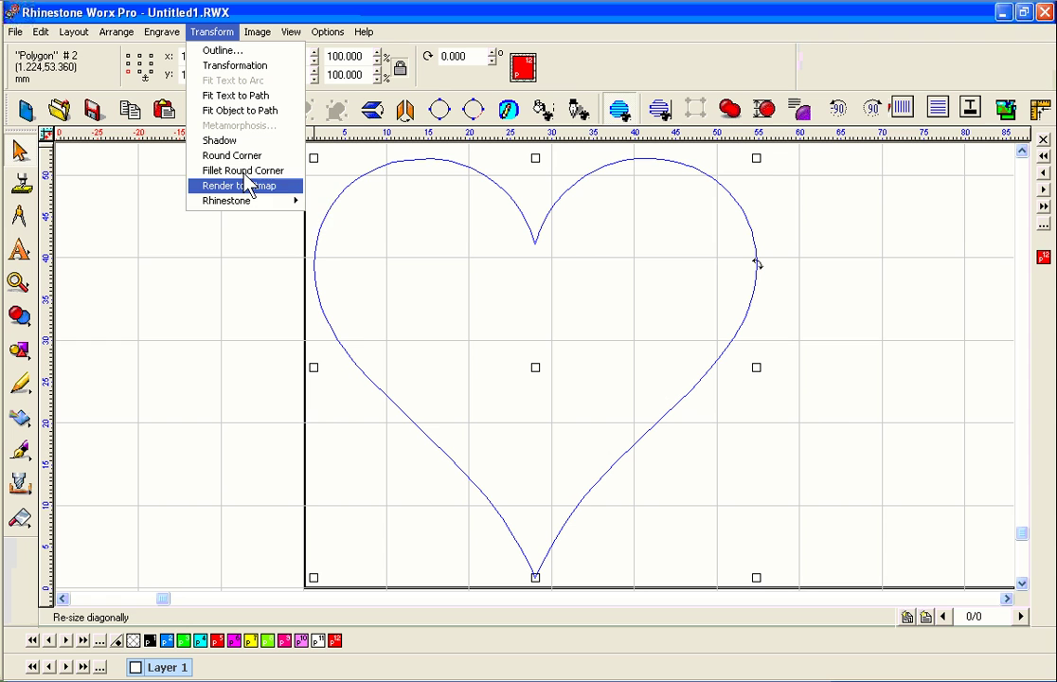
left_click(385, 204)
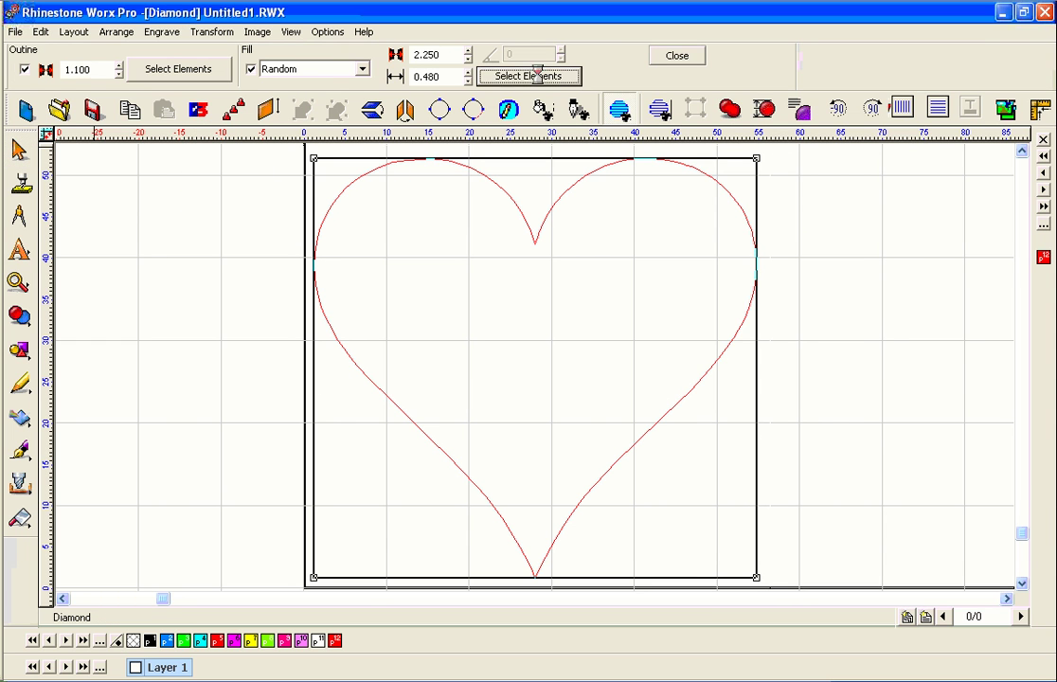
left_click(529, 76)
left_click(1038, 316)
left_click_drag(1042, 316, 1037, 448)
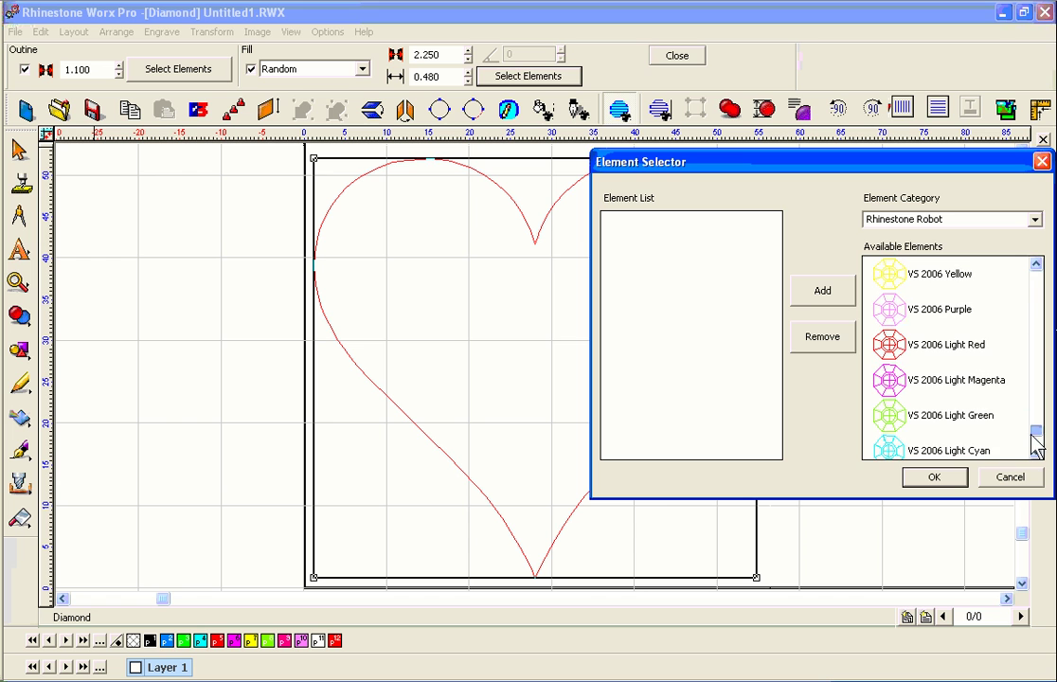
left_click(885, 339)
double_click(876, 334)
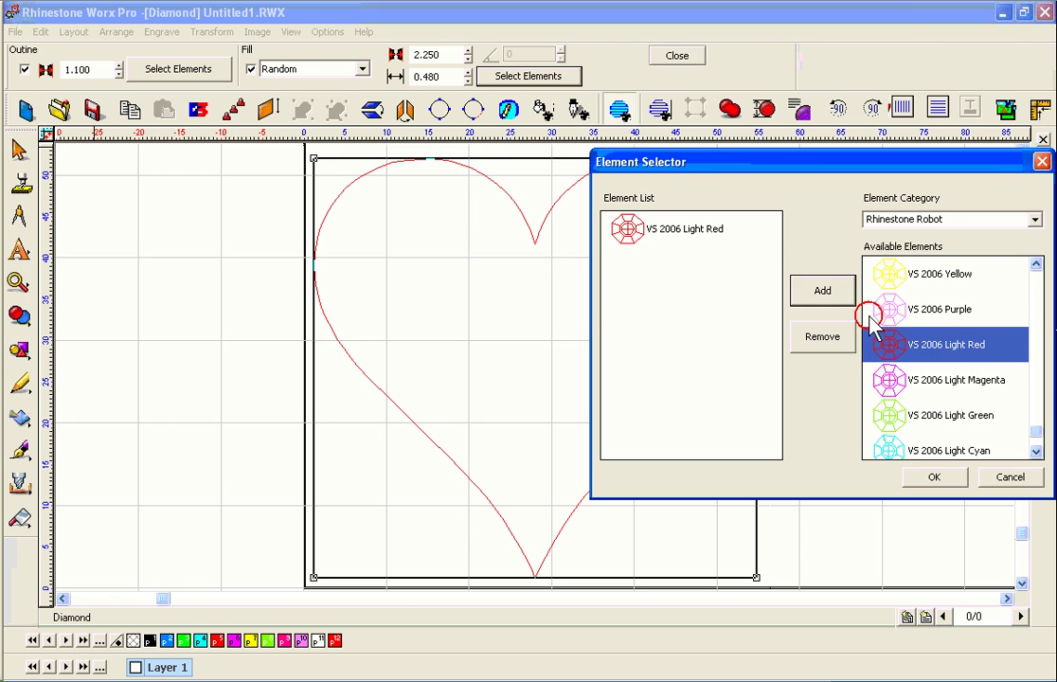
left_click(935, 477)
Choose VS 2006 Black as the outline stone and apply the fill.
left_click(151, 66)
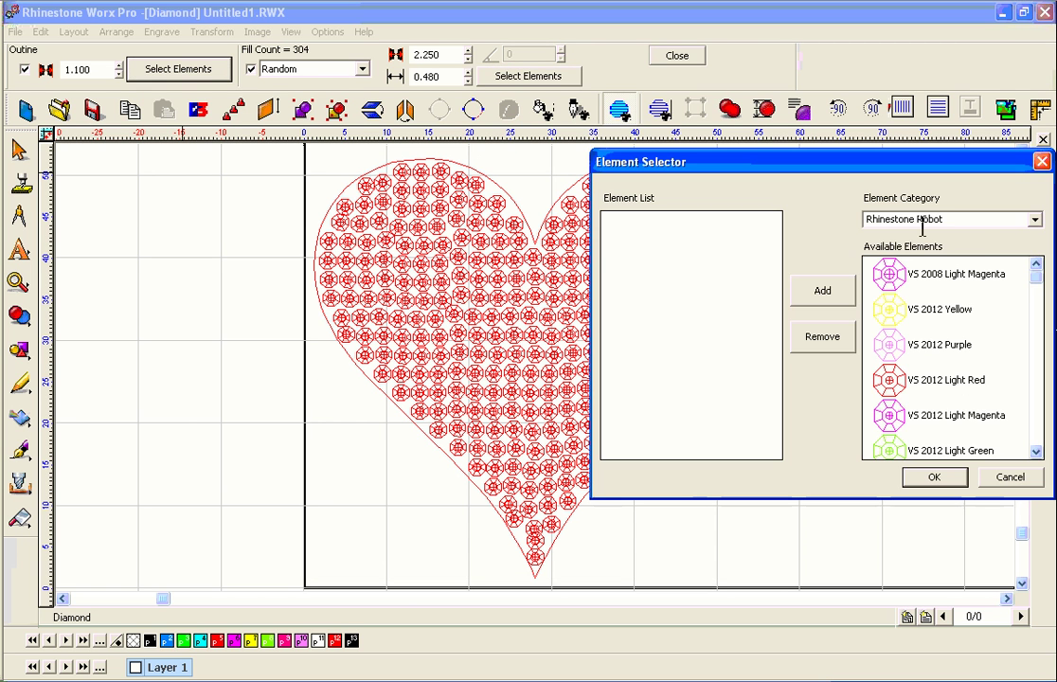
scroll(1043, 275, "up", 5)
scroll(947, 379, "up", 2)
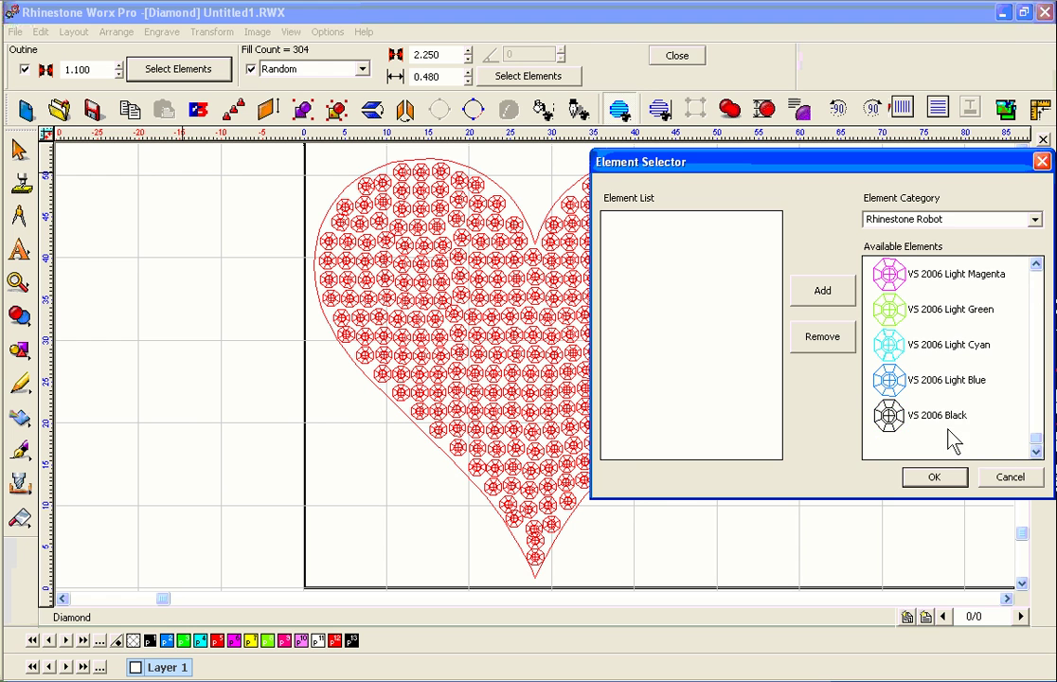
left_click(942, 417)
left_click(834, 290)
left_click(929, 478)
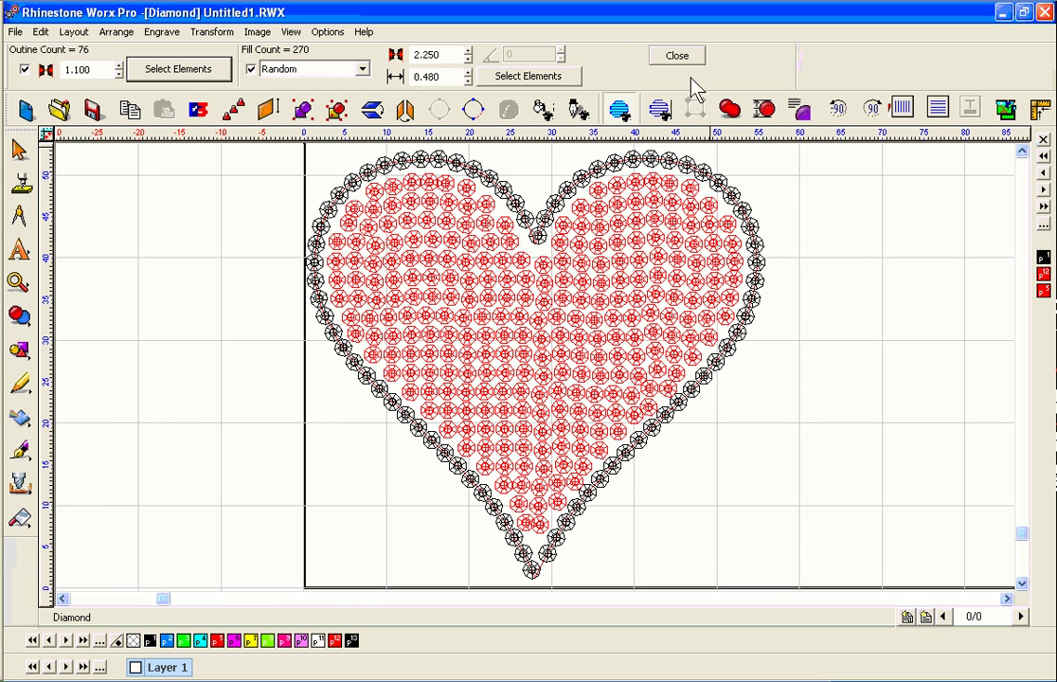
left_click(910, 189)
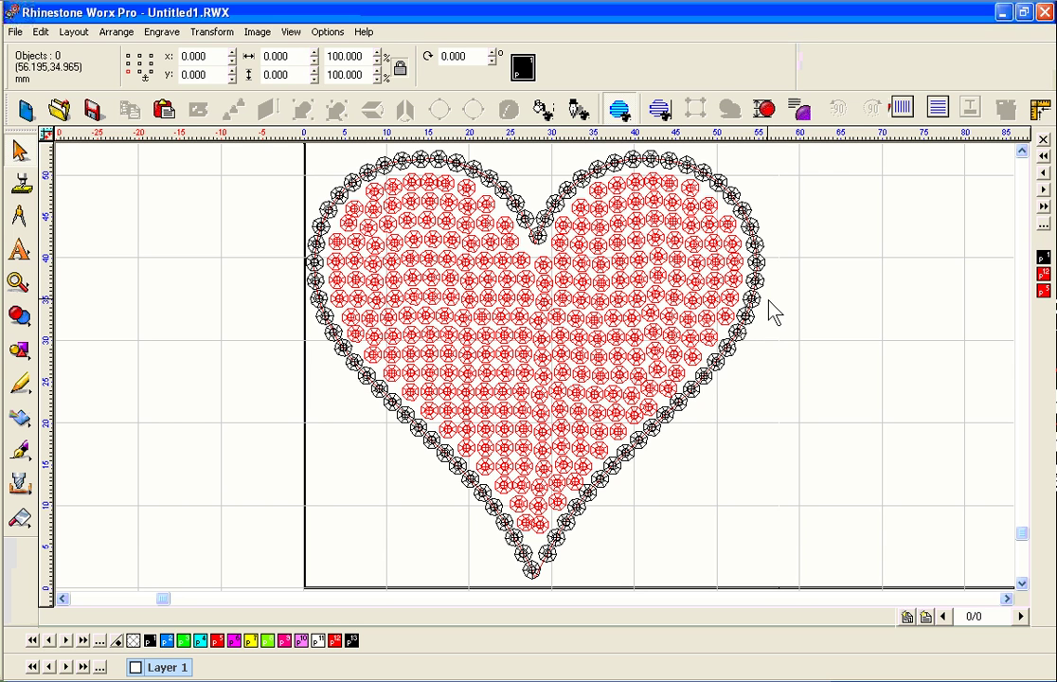
Delete the finished rhinestone heart from the canvas.
scroll(779, 279, "down", 3)
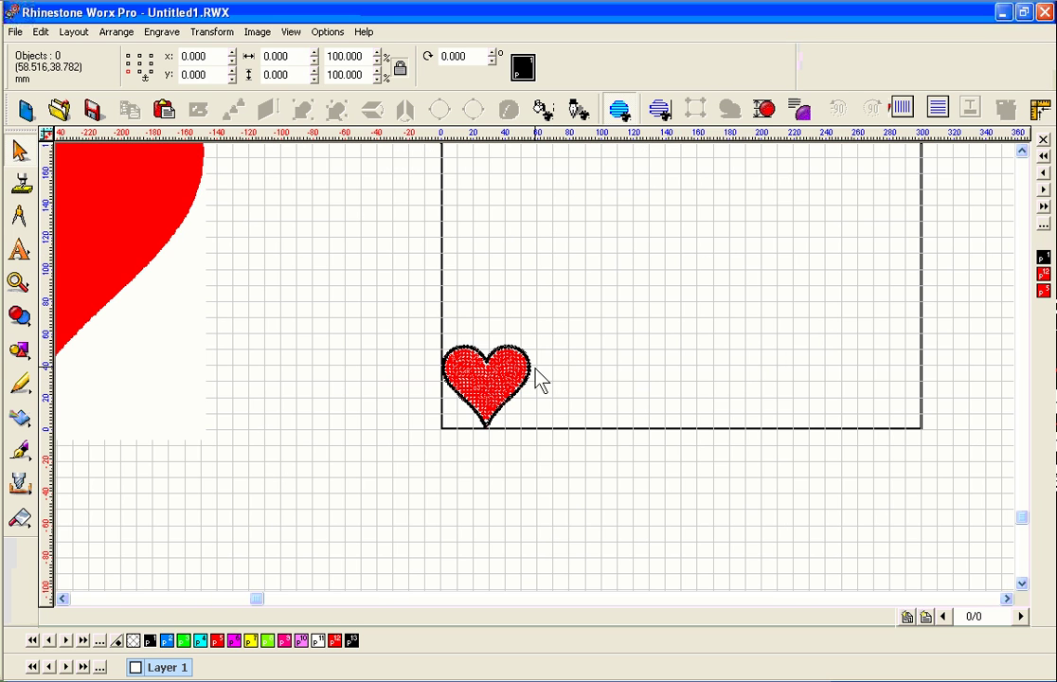
left_click(527, 370)
key("Delete")
Drag BAD_change_colour from Explorer onto the Rhinestone Worx canvas.
left_click(307, 671)
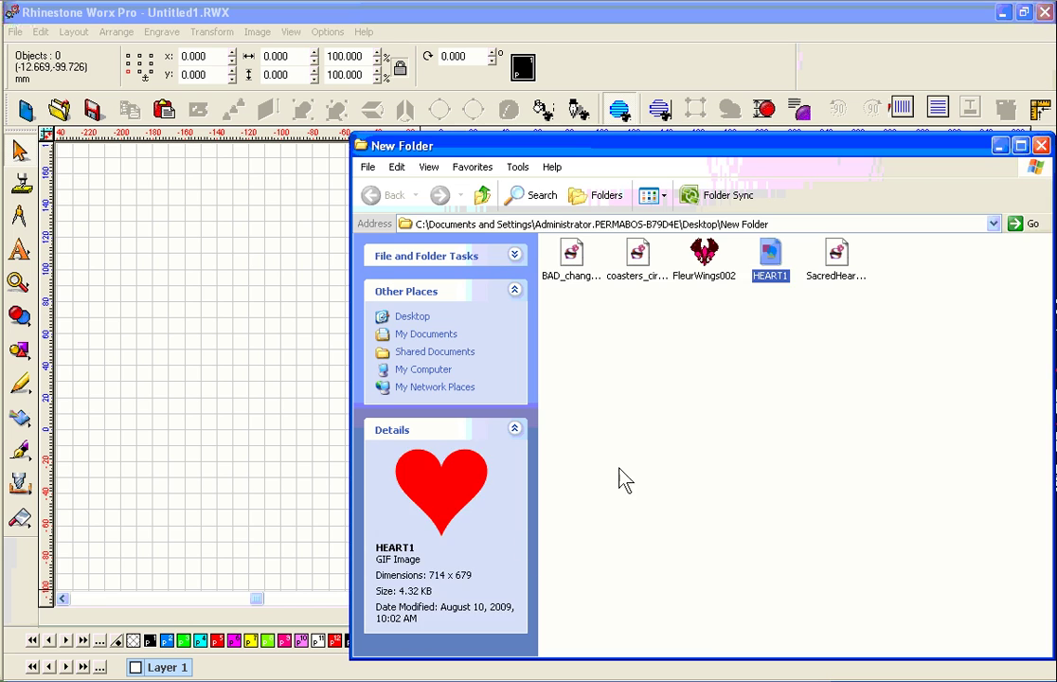
left_click(750, 413)
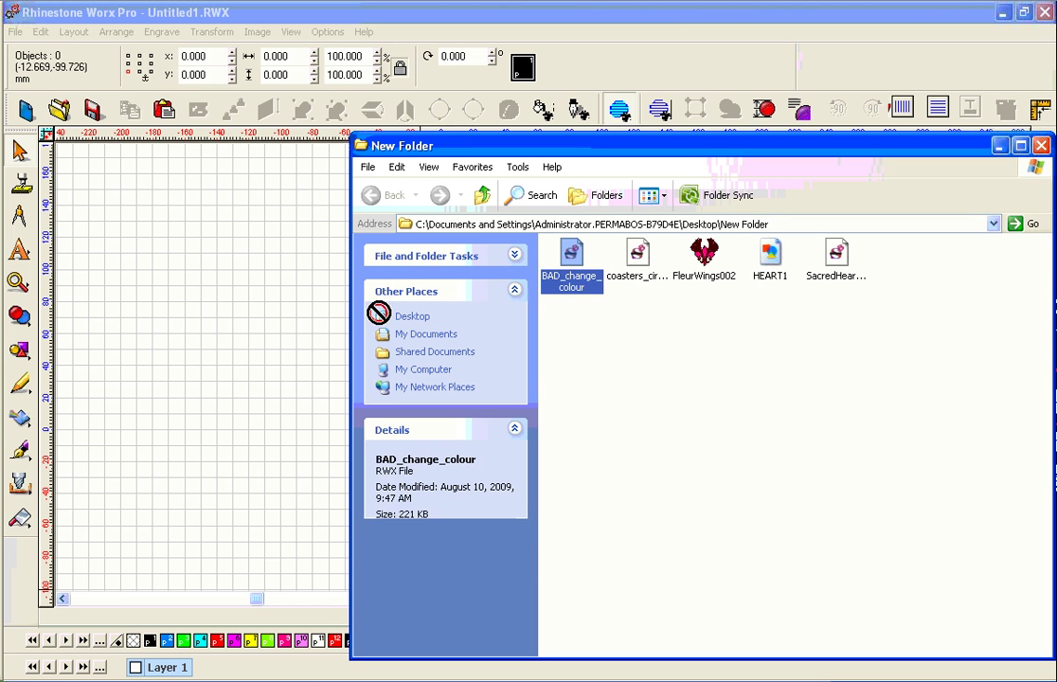
left_click_drag(572, 256, 202, 318)
Marquee-select the letter A and its dot, a 62-stone group.
scroll(543, 371, "up", 3)
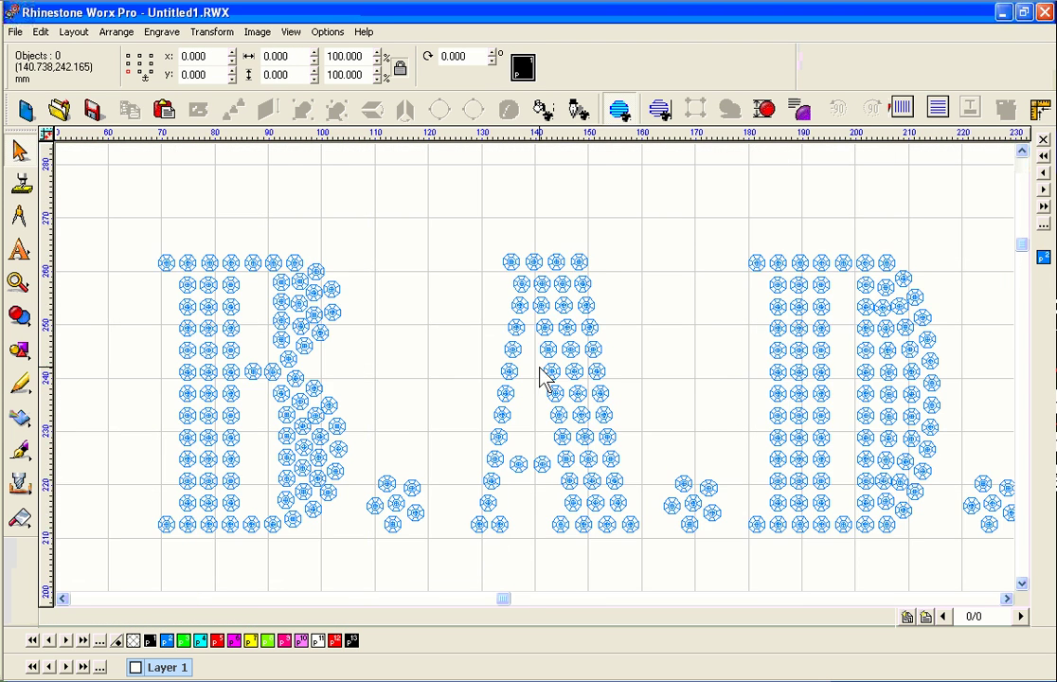
scroll(538, 371, "down", 1)
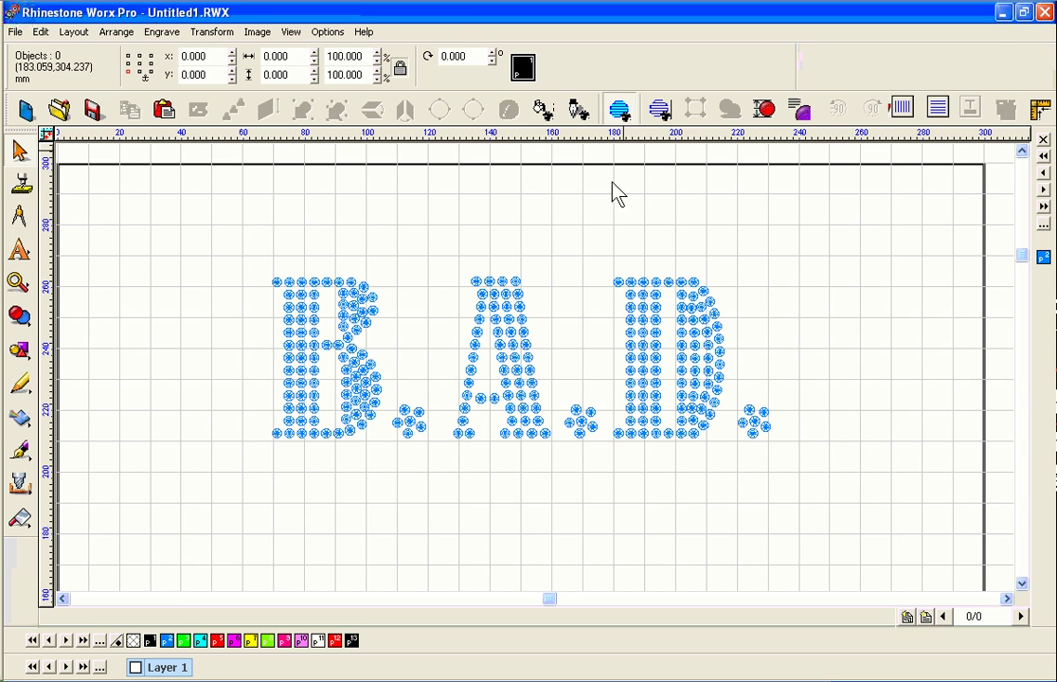
left_click(444, 231)
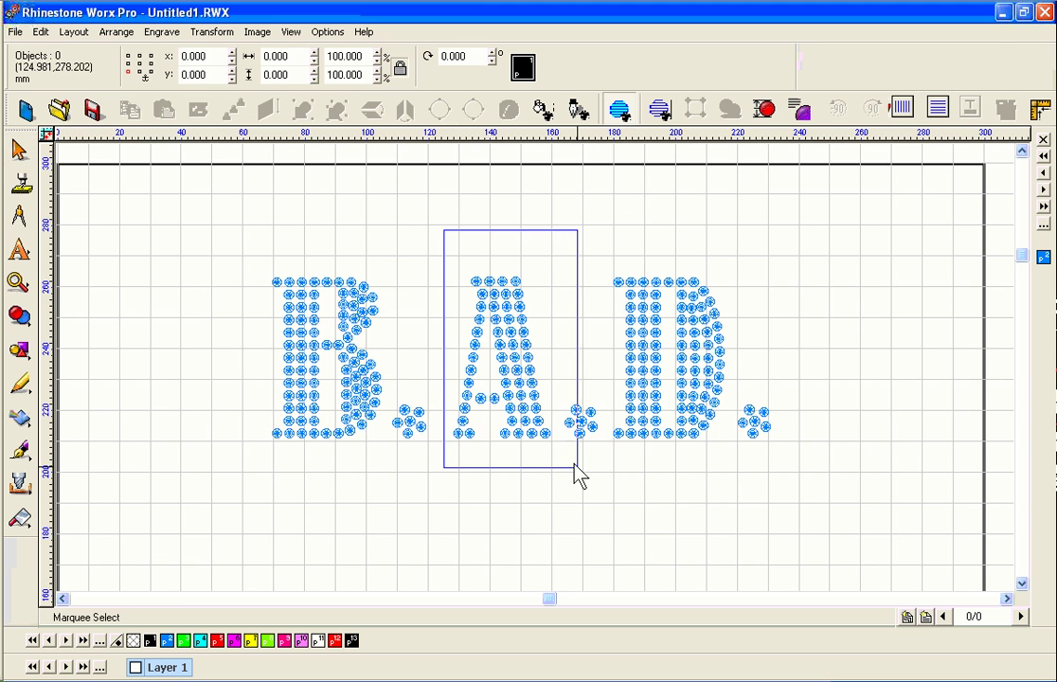
left_click_drag(443, 231, 606, 516)
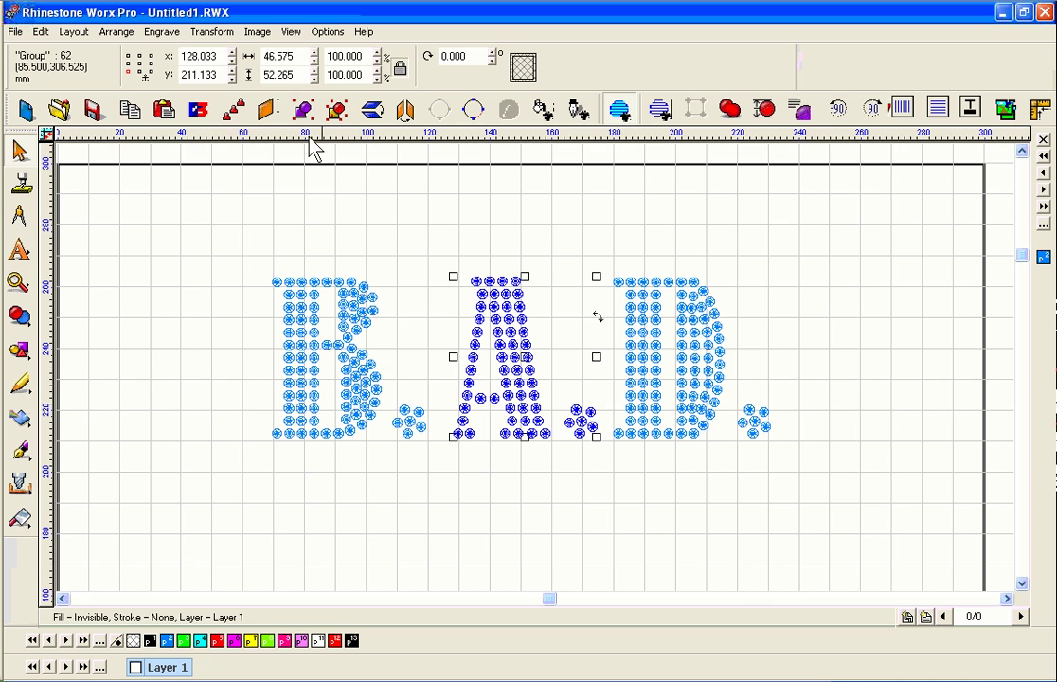
Replace the selected A's stones with VS 2010 Light Red and exit replacement mode.
left_click(211, 32)
mouse_move(228, 201)
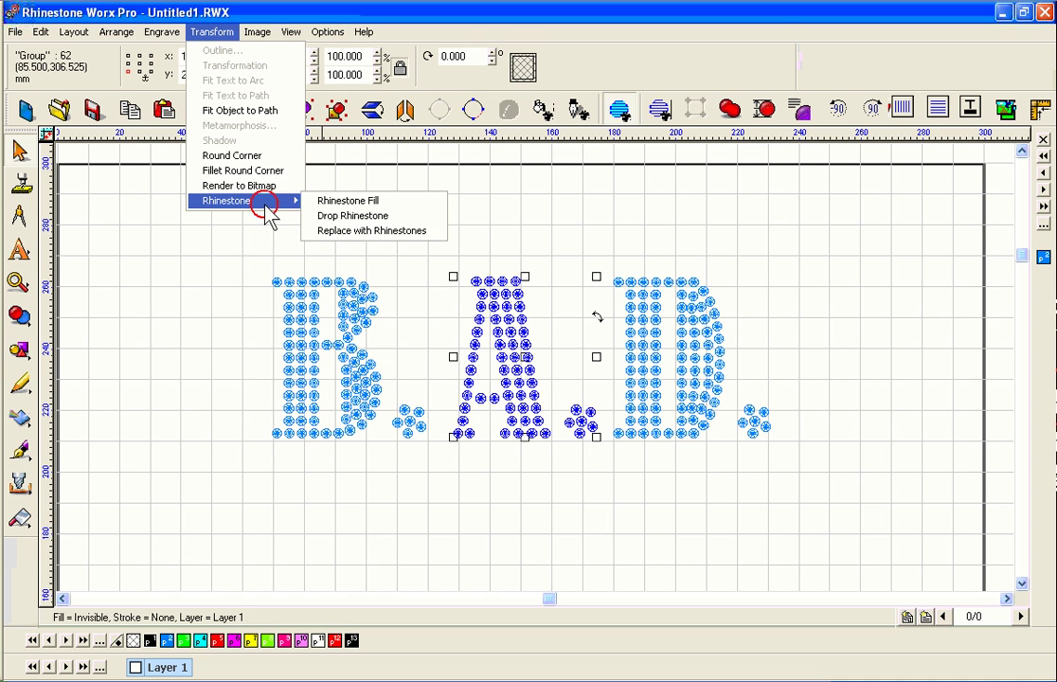
left_click(436, 230)
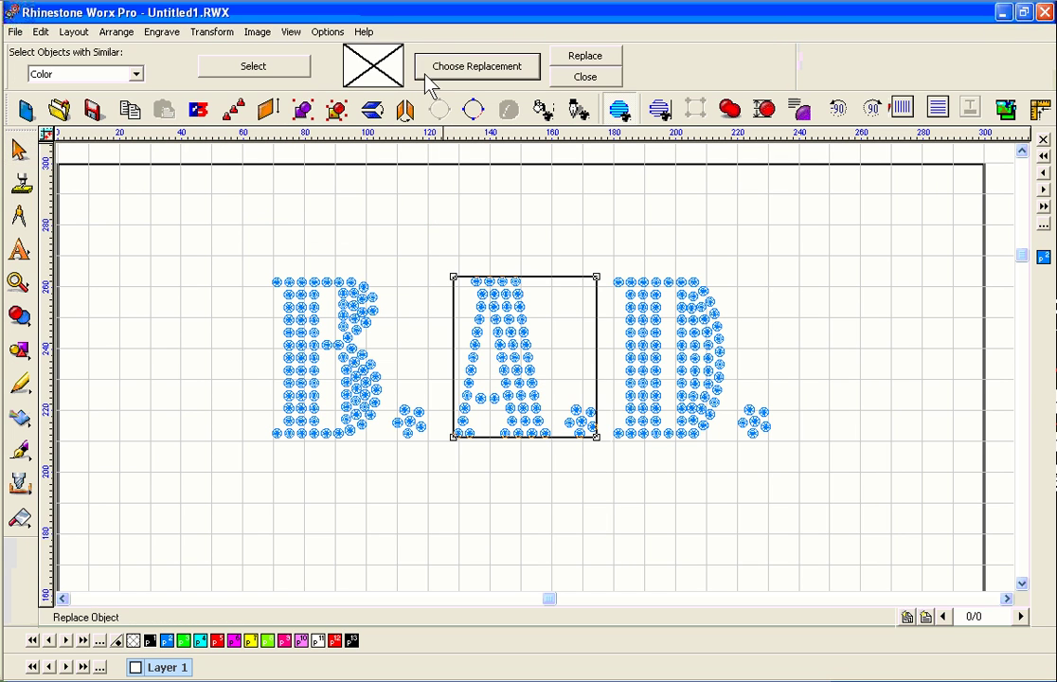
left_click(472, 74)
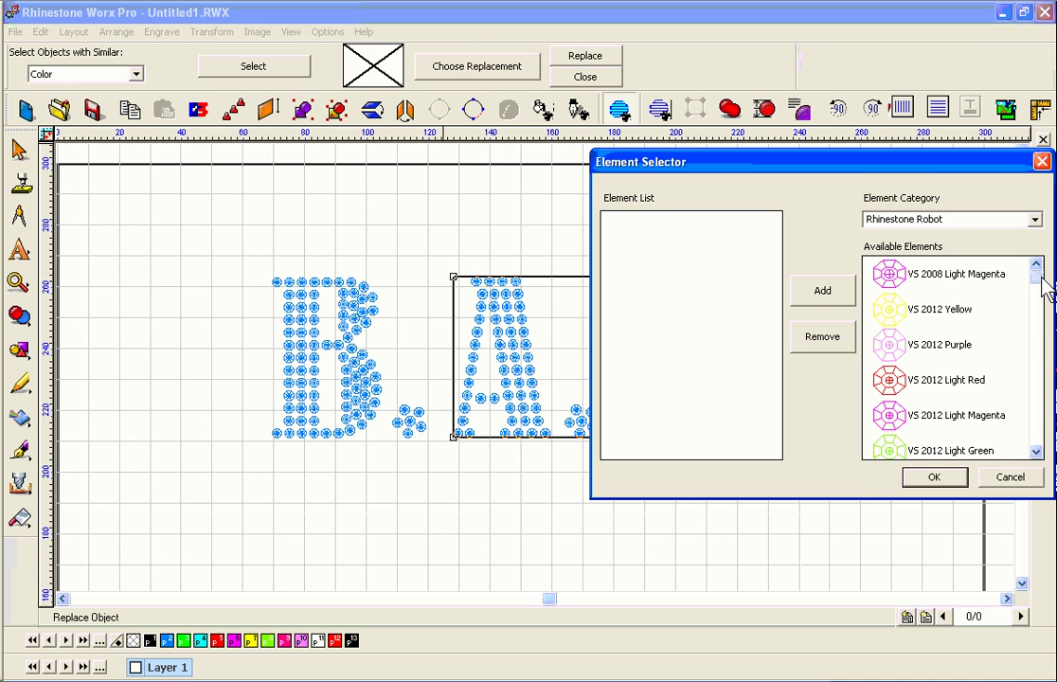
left_click_drag(1045, 291, 1042, 406)
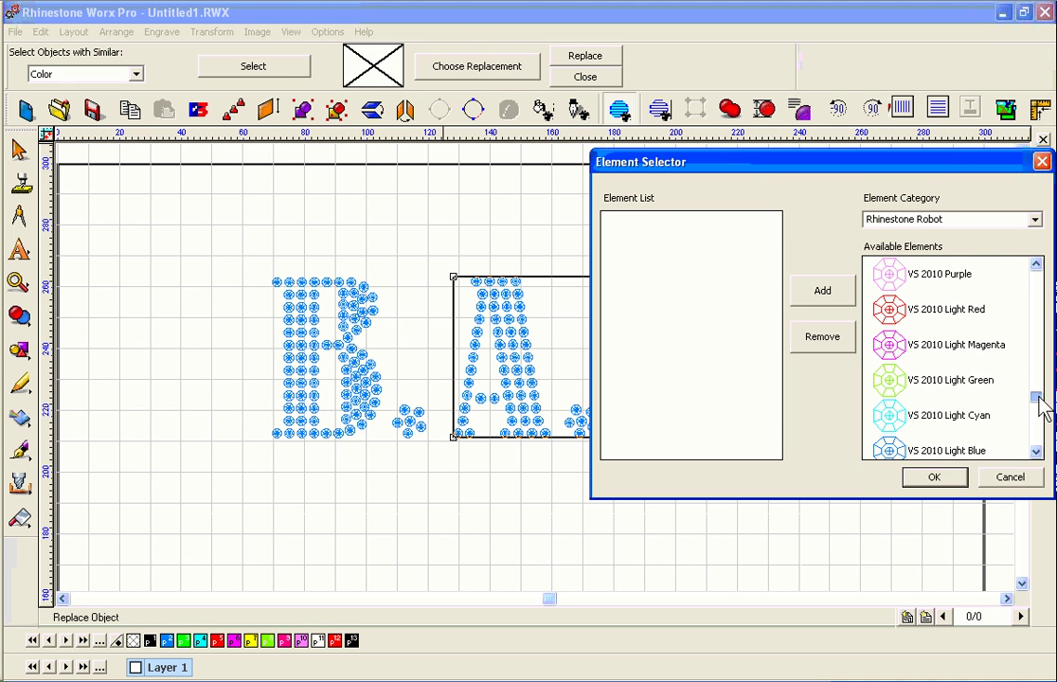
left_click(938, 313)
left_click(834, 295)
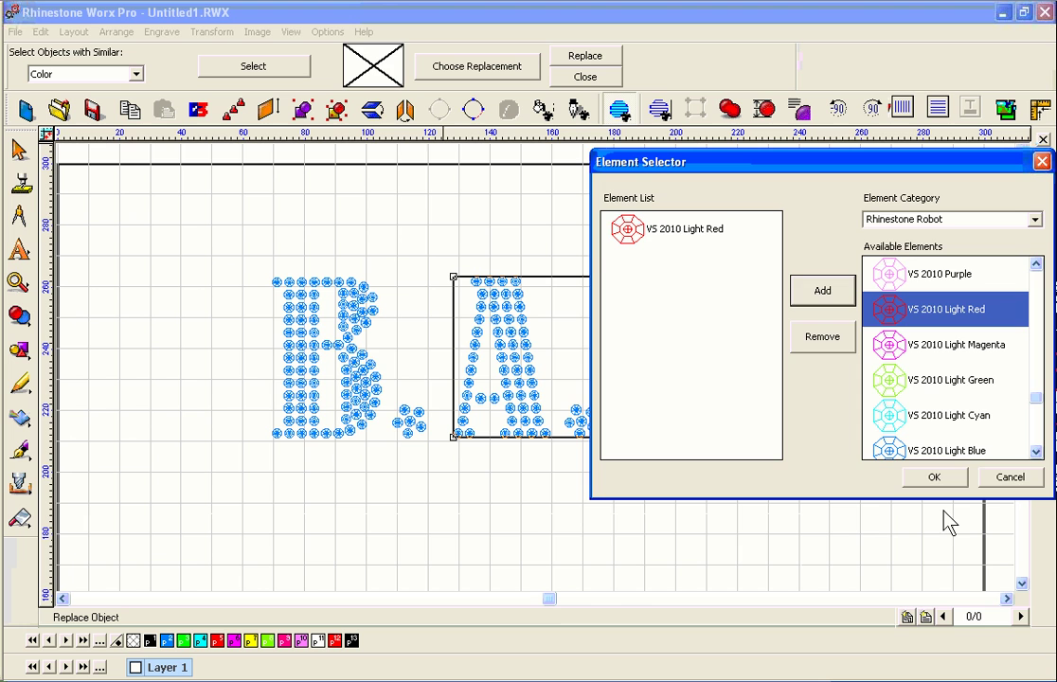
left_click(934, 477)
left_click(587, 58)
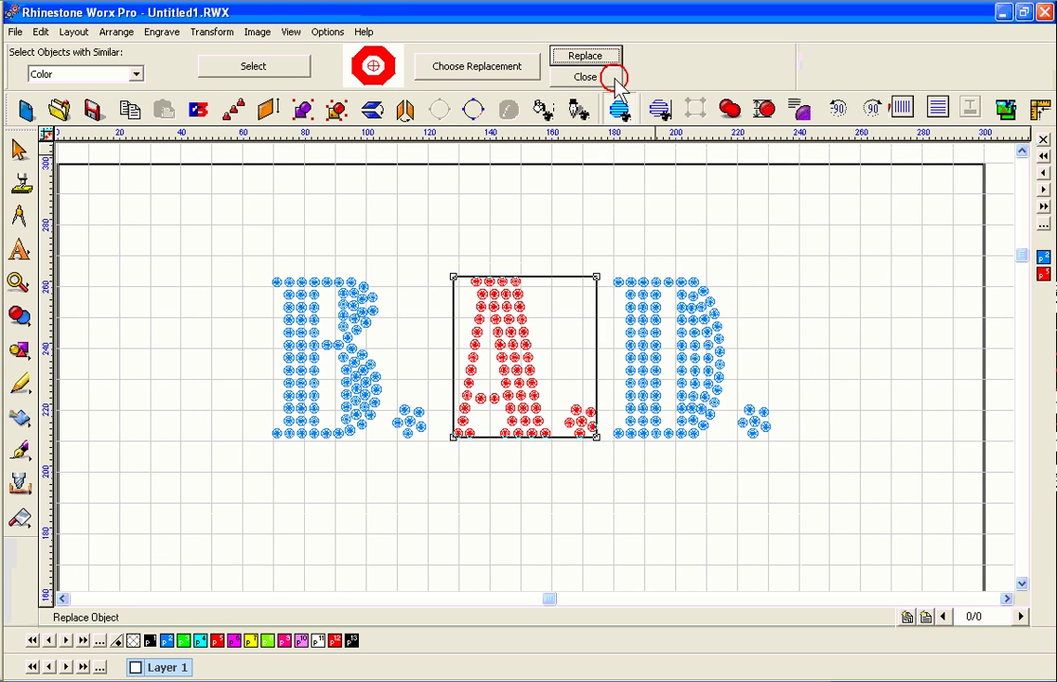
left_click(614, 79)
left_click_drag(140, 217, 874, 547)
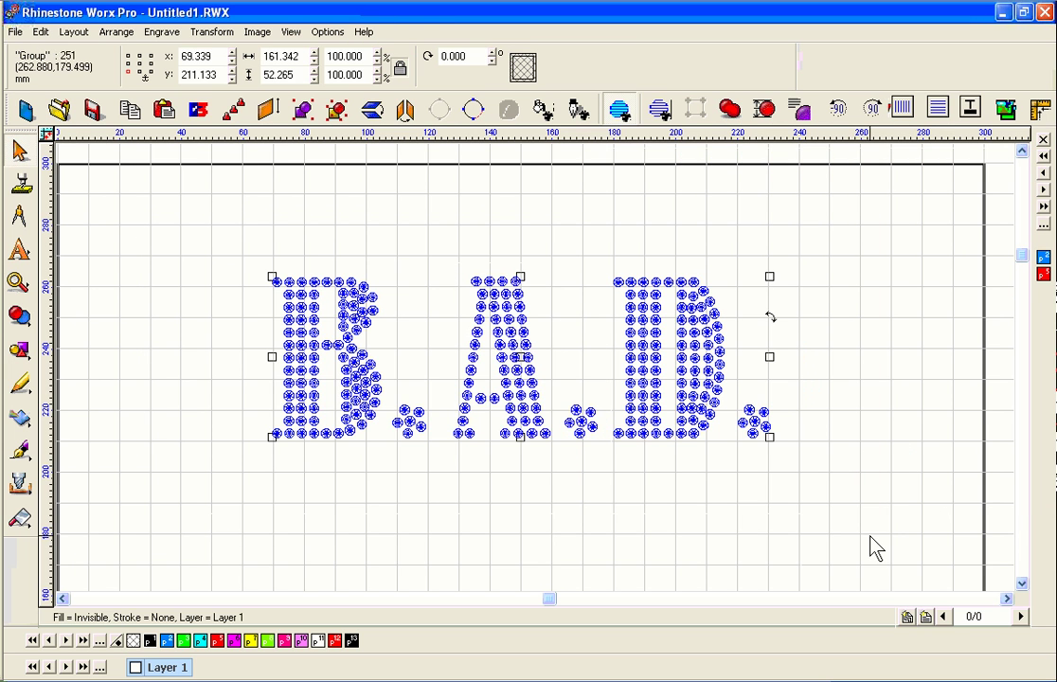
Check the stone count (189 Light Blue, 62 Light Red) and select the whole design.
left_click(891, 488)
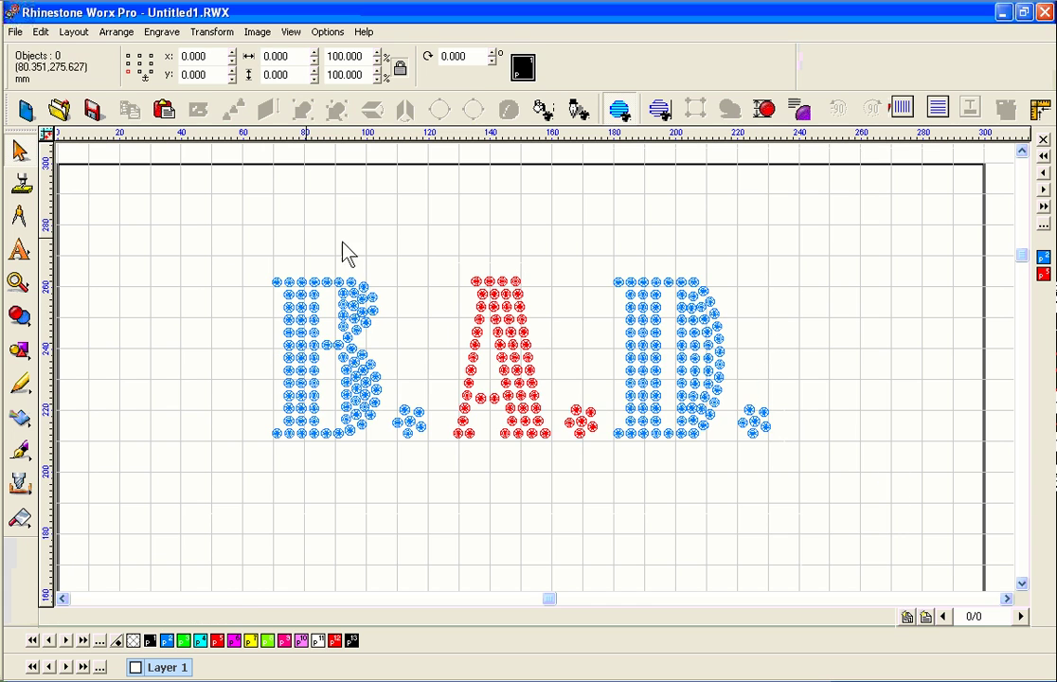
left_click_drag(227, 226, 925, 566)
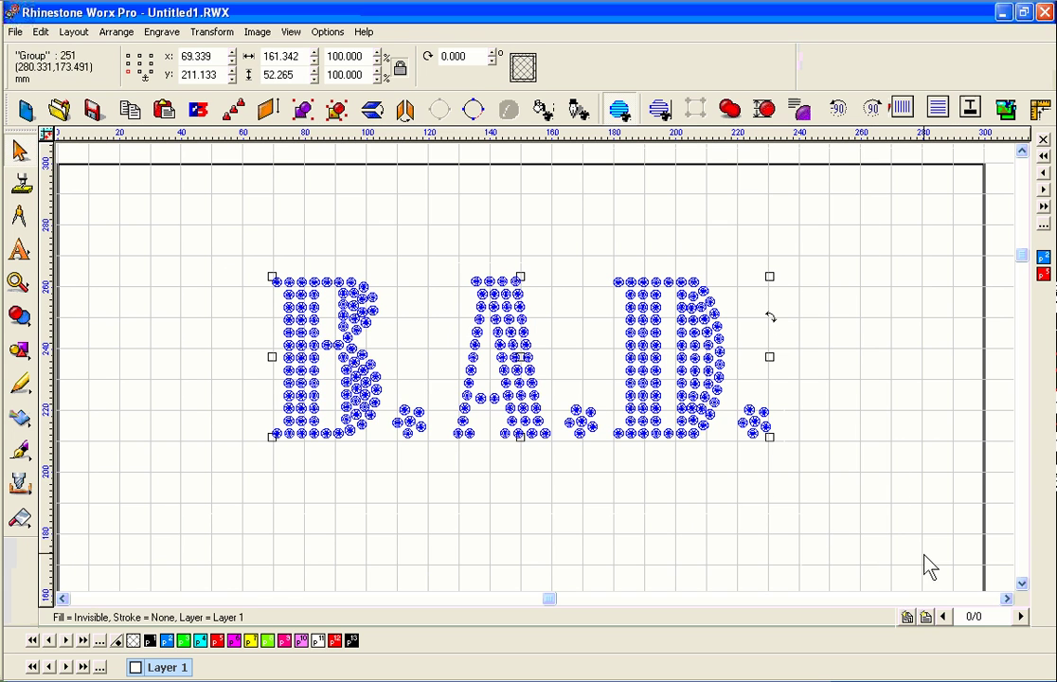
left_click(293, 32)
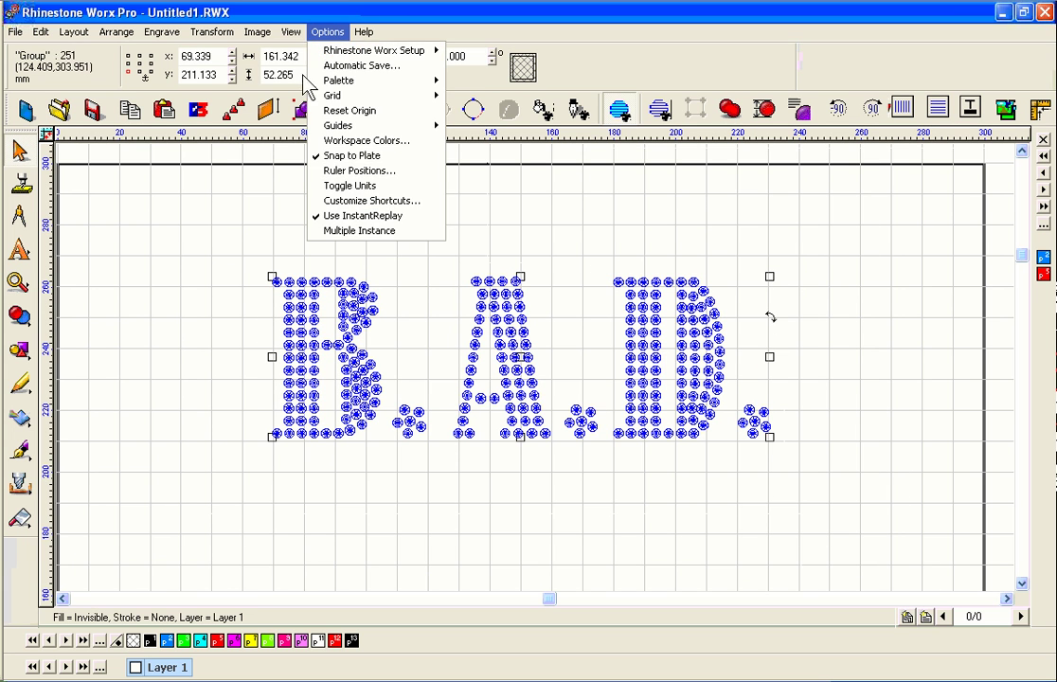
left_click(322, 328)
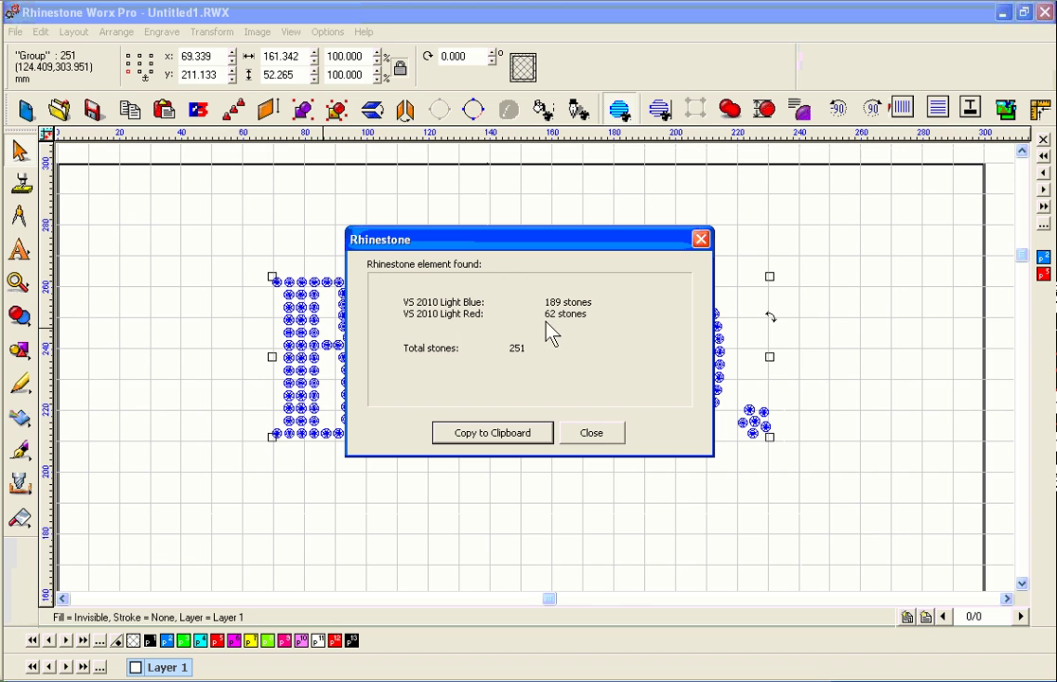
left_click(595, 433)
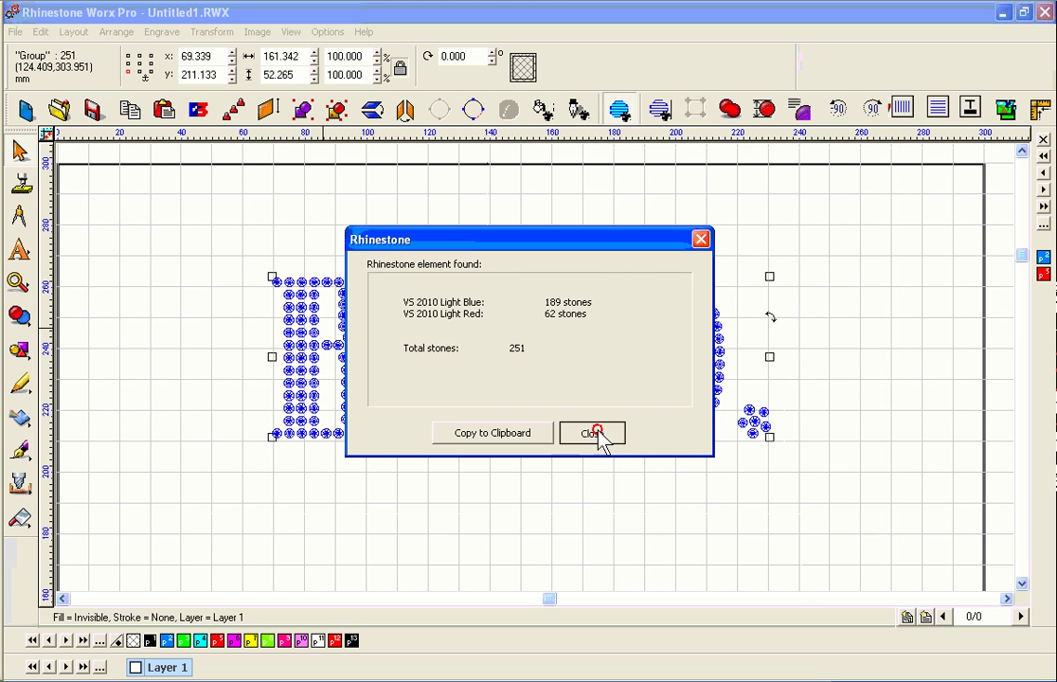
left_click(796, 358)
key("ctrl+a")
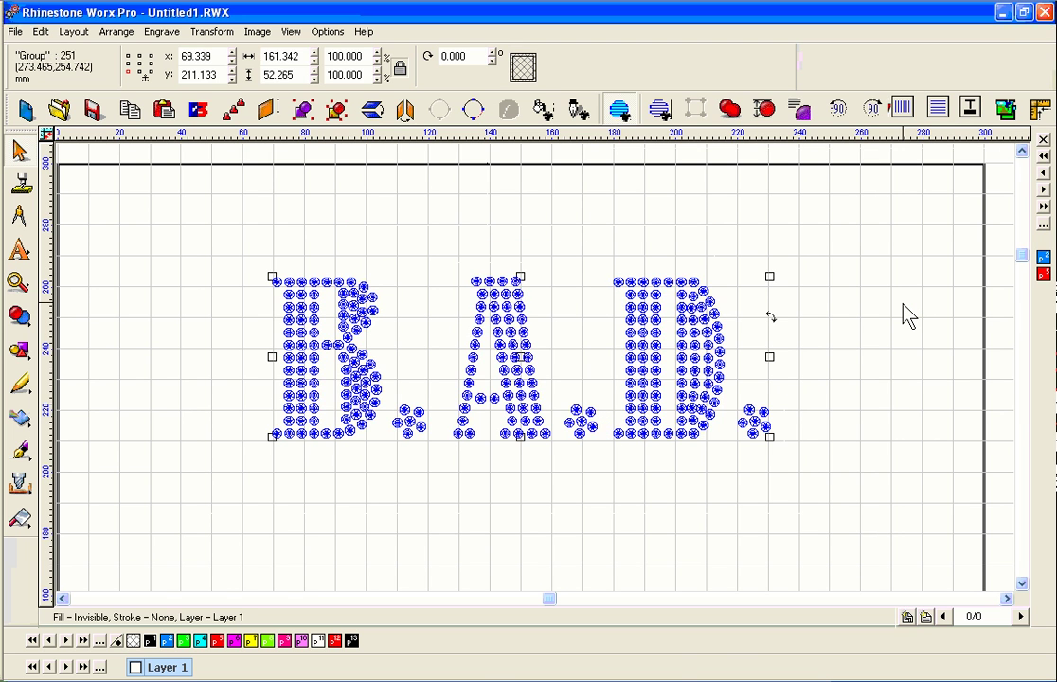
Delete B.A.D. and drag coasters_circles from New Folder onto the canvas.
key("Delete")
key("alt+Tab")
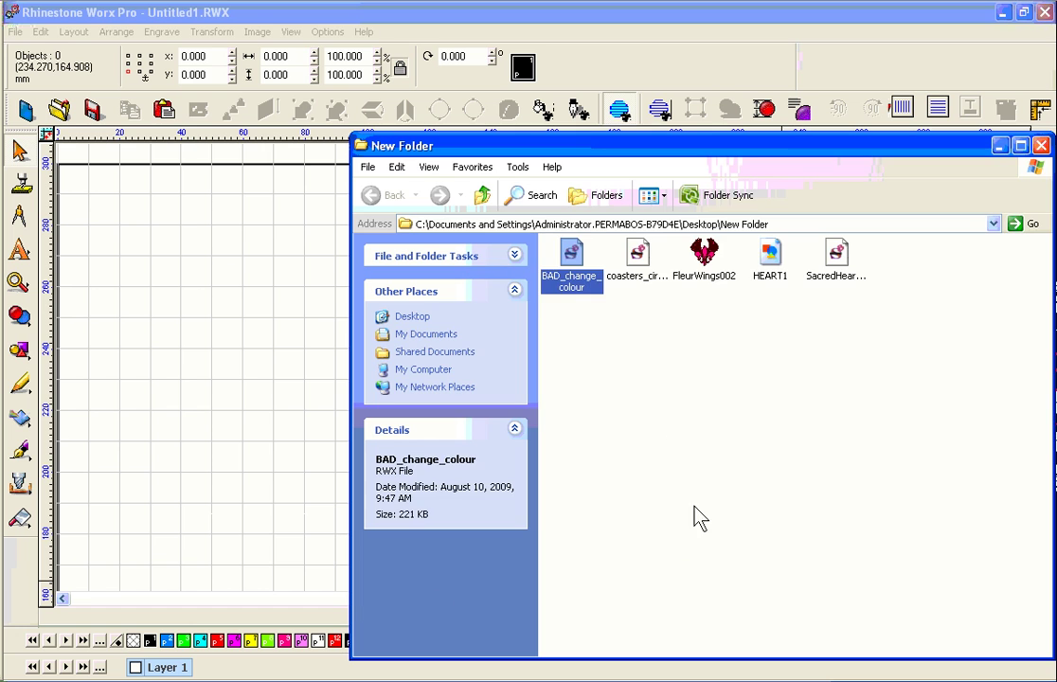
left_click(734, 353)
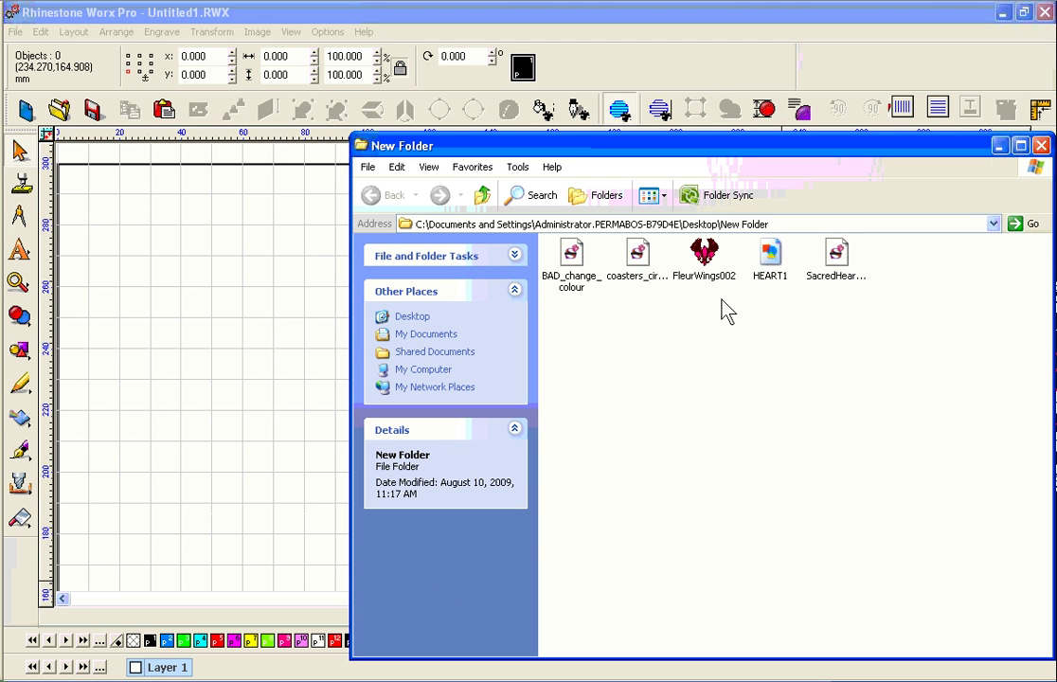
left_click_drag(641, 268, 231, 306)
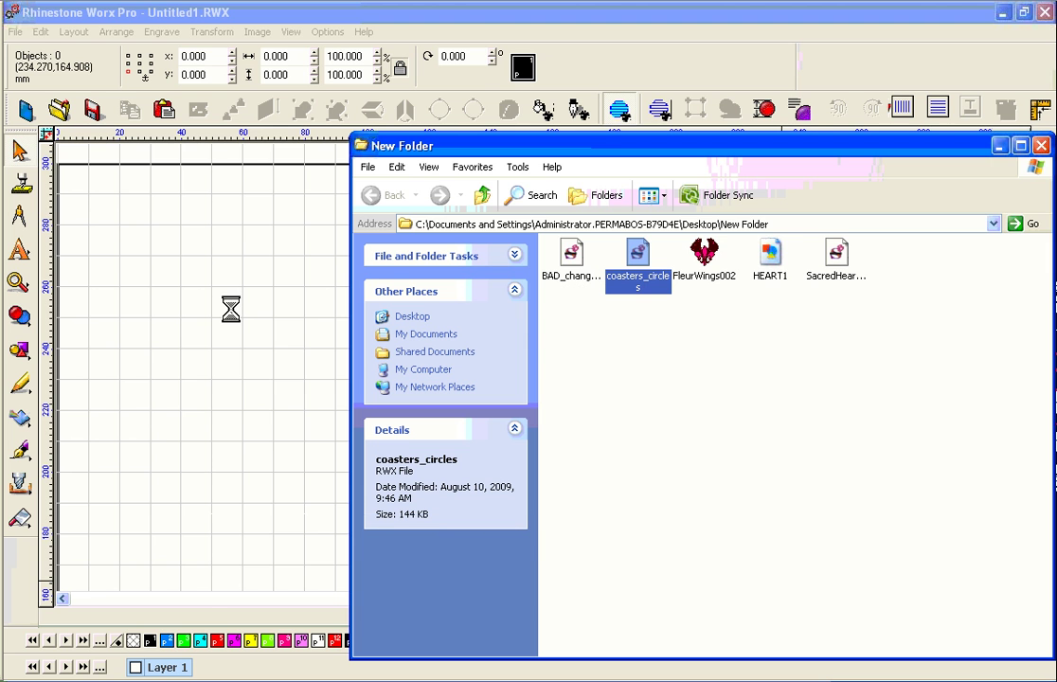
left_click_drag(528, 310, 622, 427)
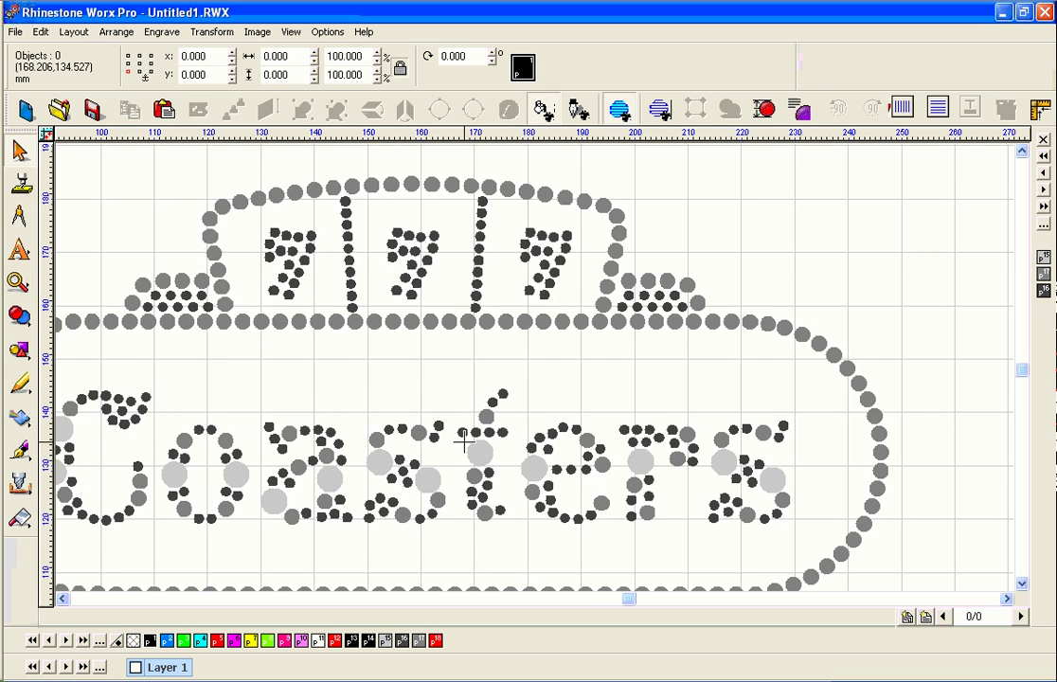
Pick a small dark stone and select every matching stone in Replace with Rhinestones.
scroll(511, 445, "down", 2)
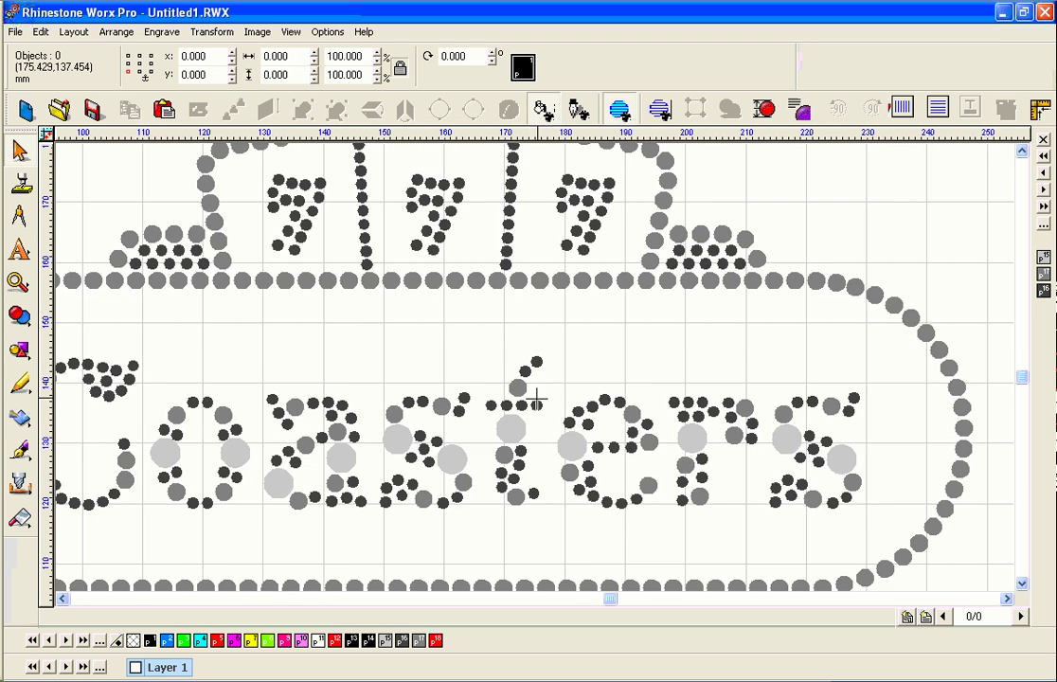
scroll(533, 370, "up", 1)
scroll(534, 370, "up", 1)
left_click(524, 379)
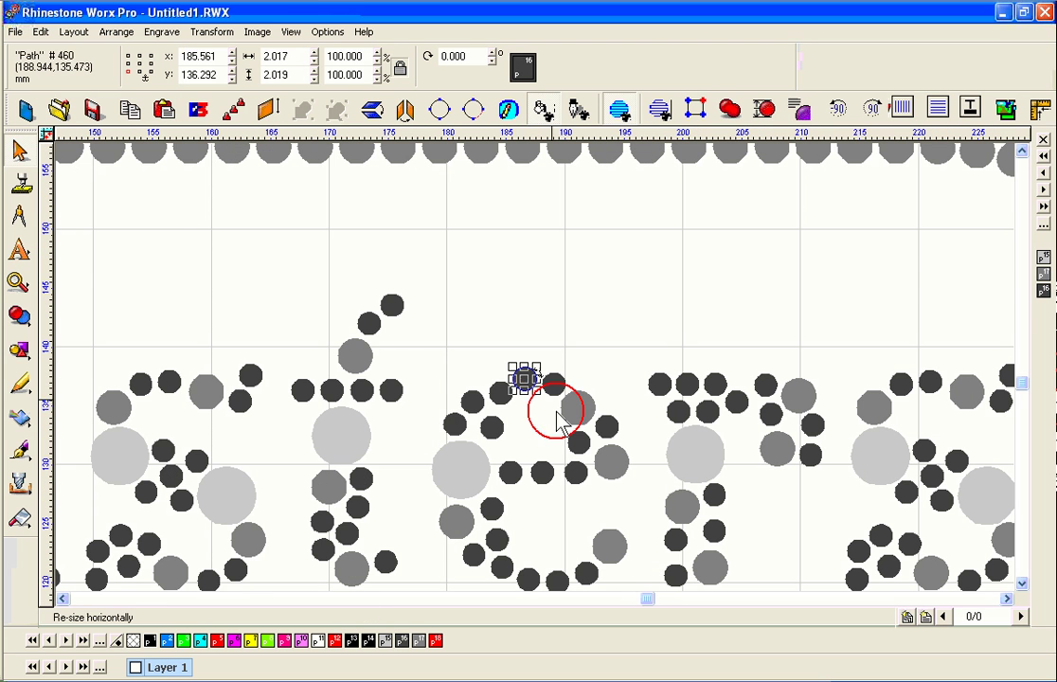
right_click(253, 142)
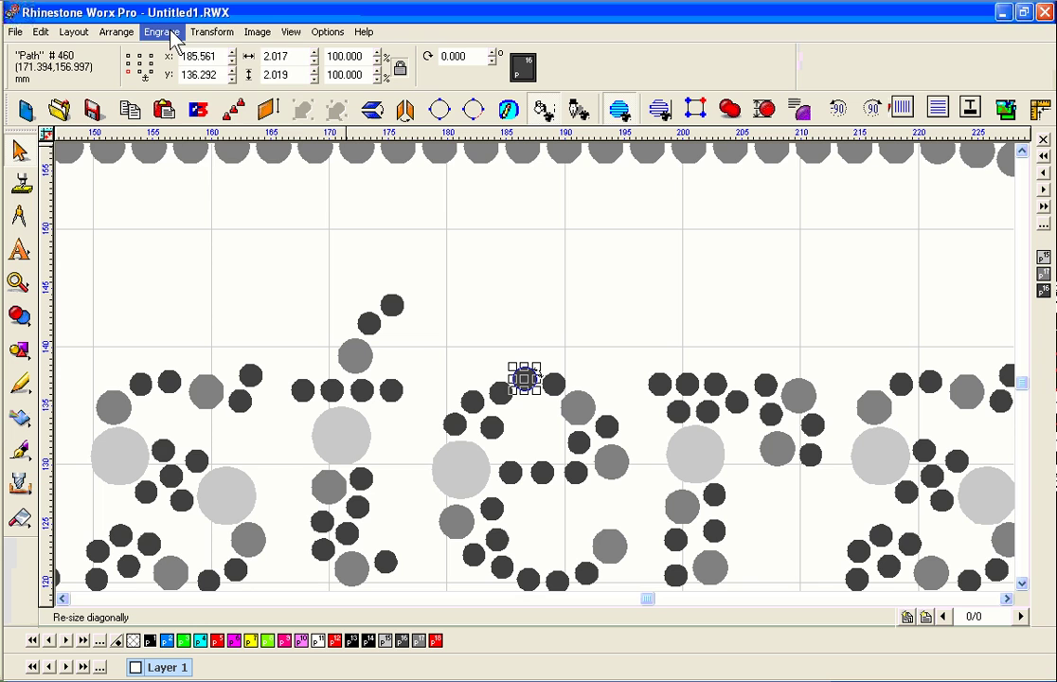
left_click(211, 32)
mouse_move(227, 201)
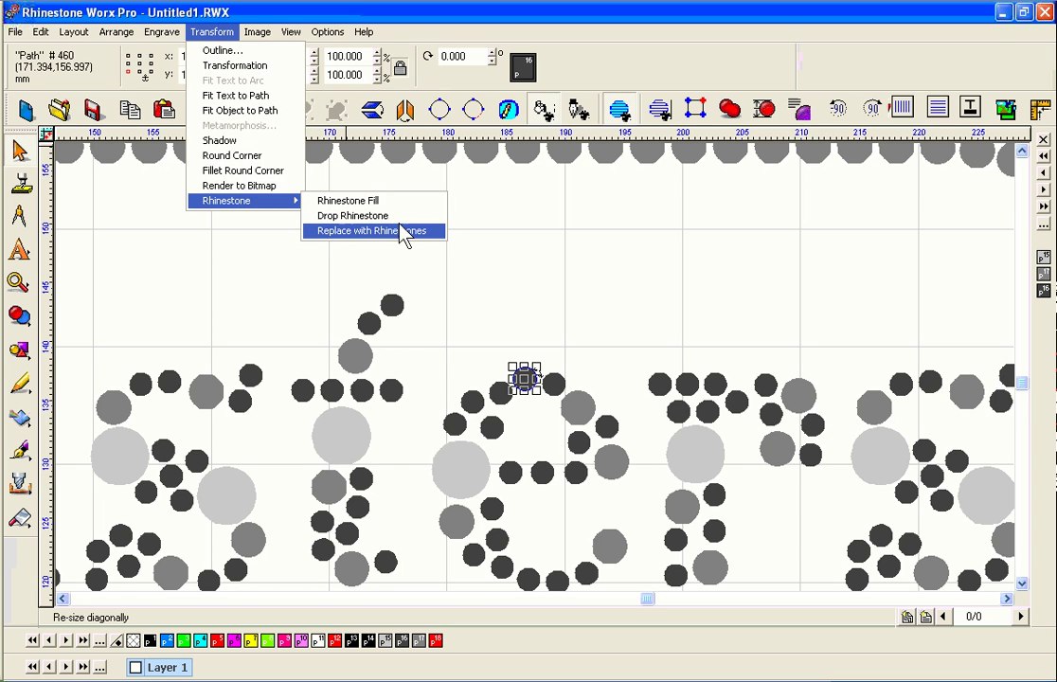
left_click(400, 232)
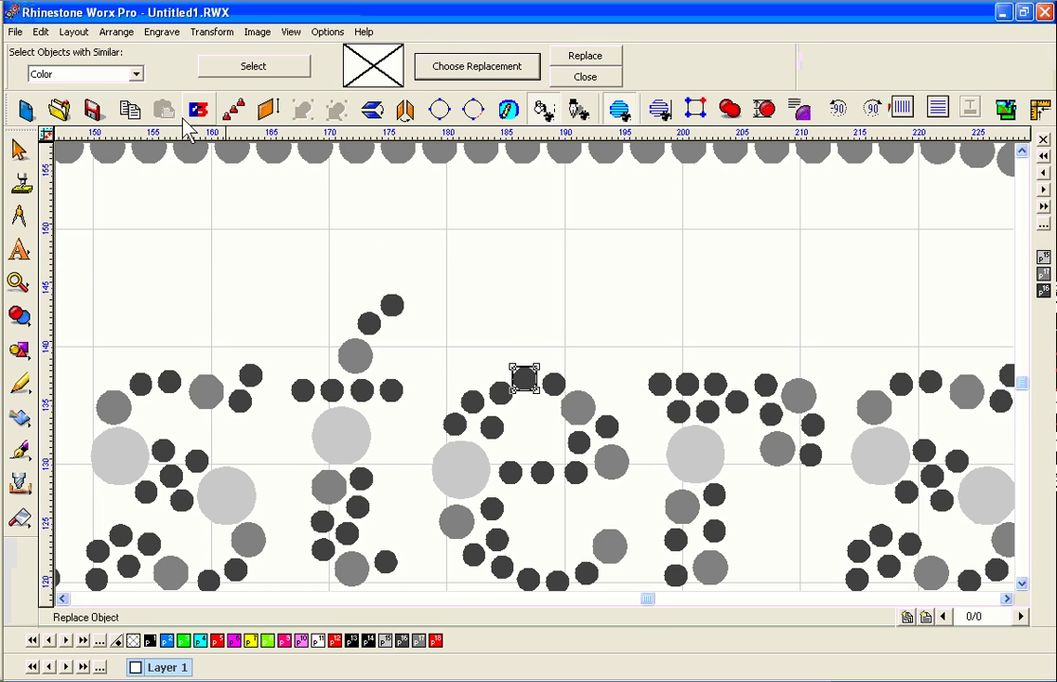
scroll(609, 349, "down", 3)
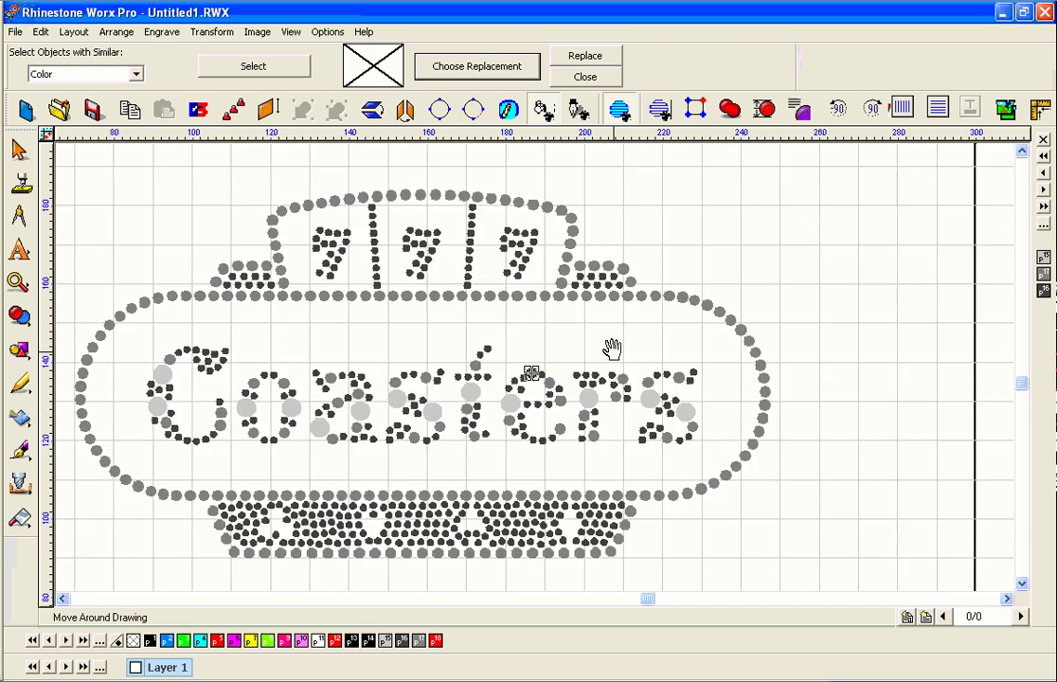
scroll(609, 385, "down", 3)
left_click(273, 68)
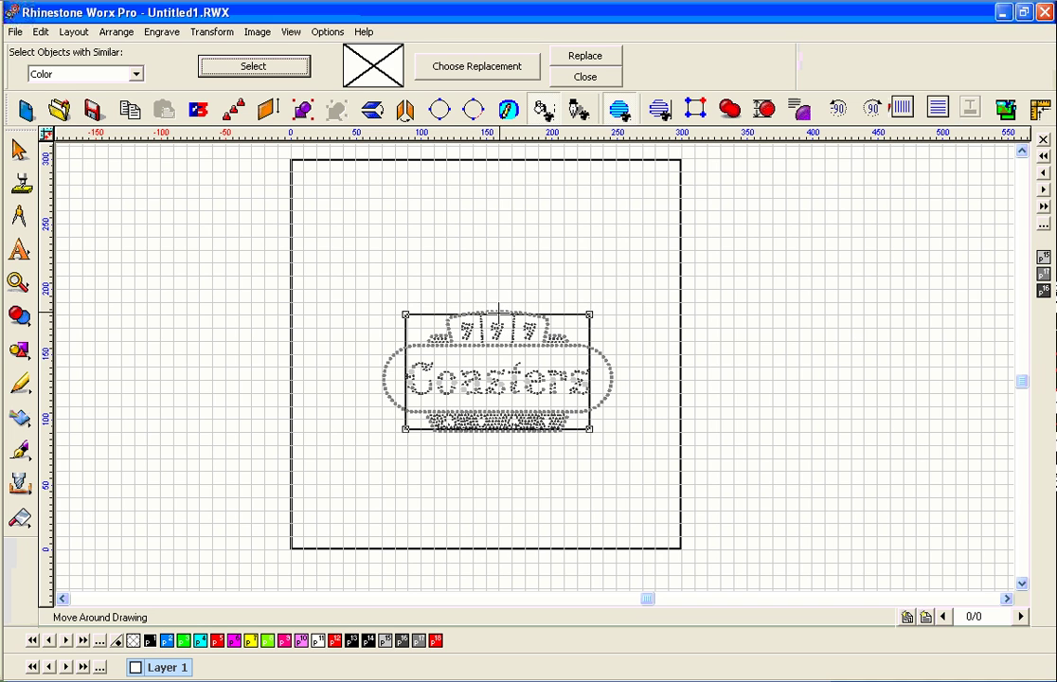
Replace the selected dark stones with VS 2006 Light Blue.
left_click(455, 68)
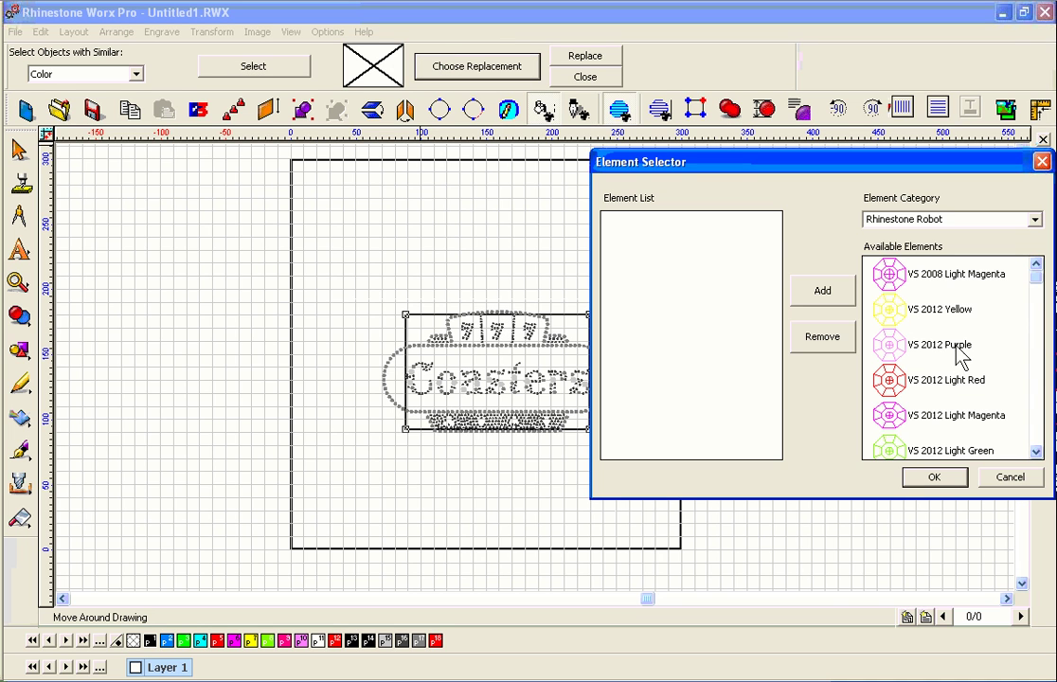
left_click(1037, 408)
left_click_drag(1039, 409, 1035, 440)
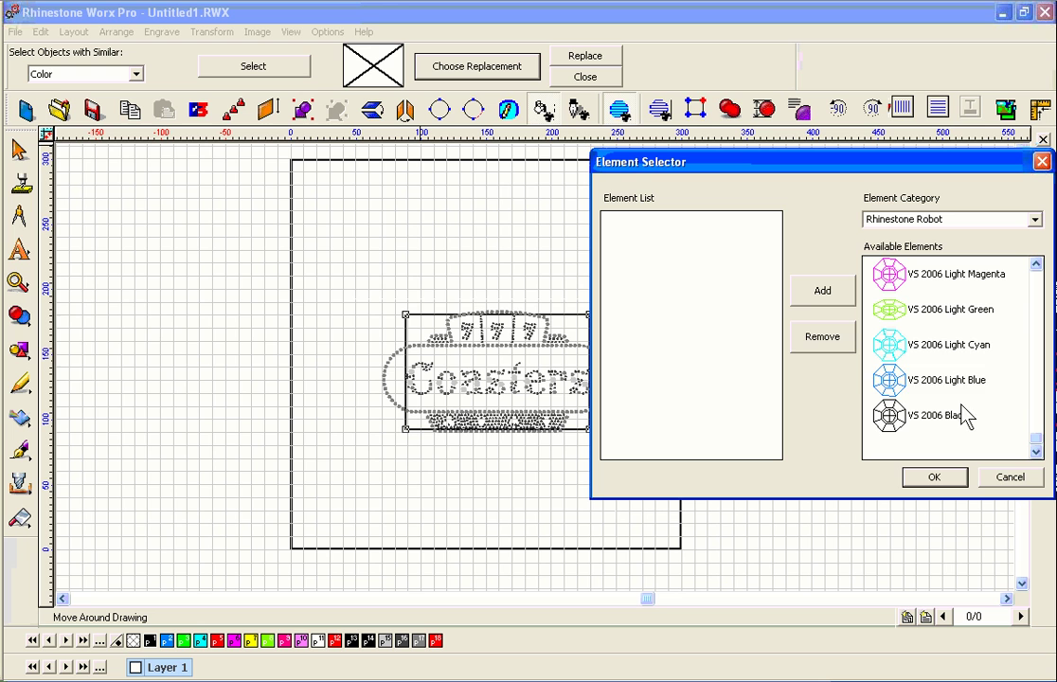
left_click(882, 381)
left_click(828, 291)
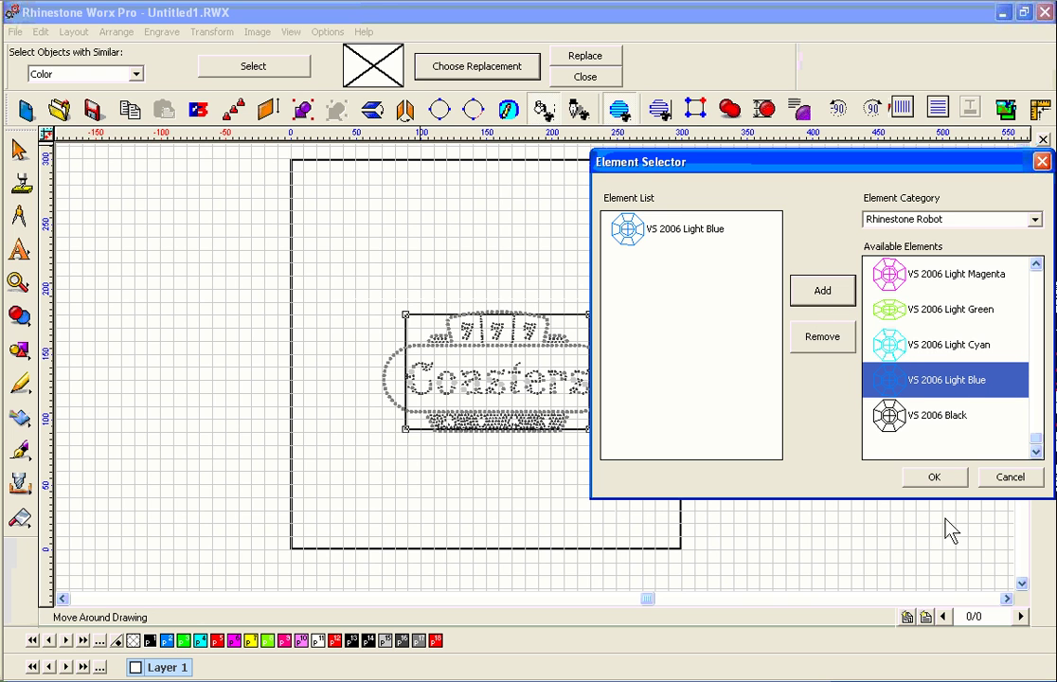
left_click(938, 478)
left_click(589, 55)
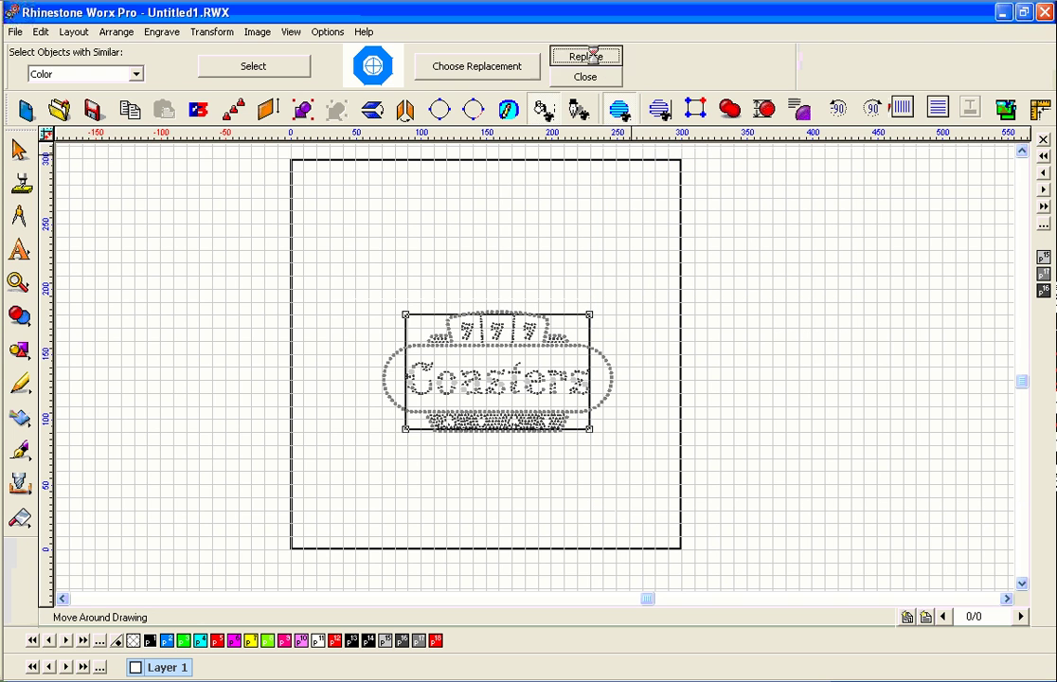
left_click(531, 332)
left_click(493, 386)
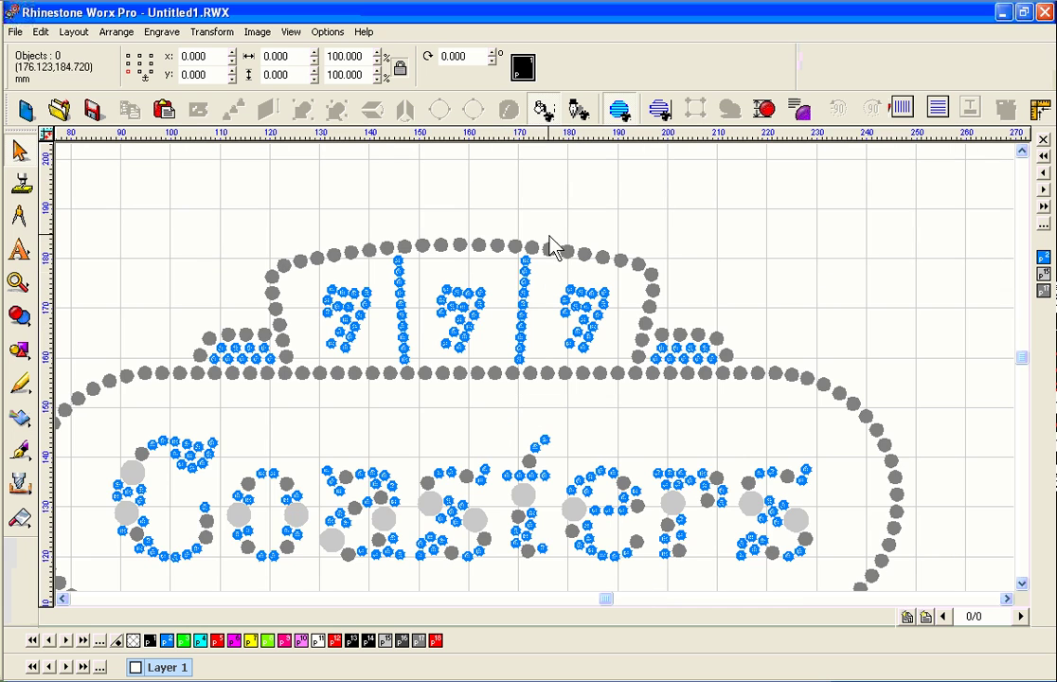
Pick a grey outline stone and select all matching grey stones for replacement.
left_click(547, 248)
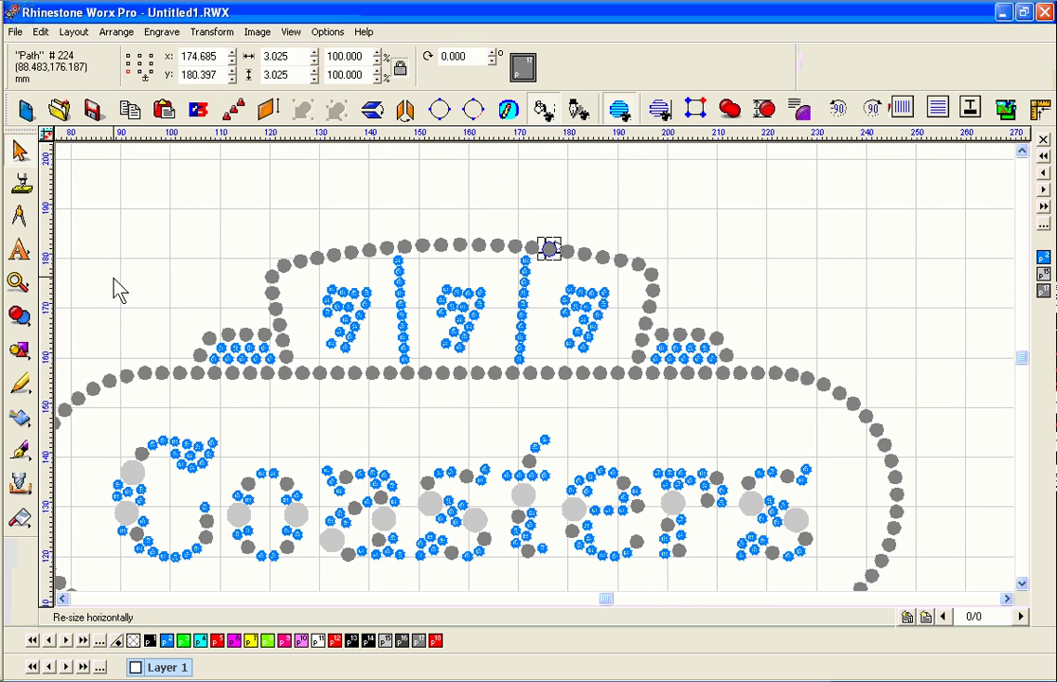
left_click(211, 31)
left_click(368, 215)
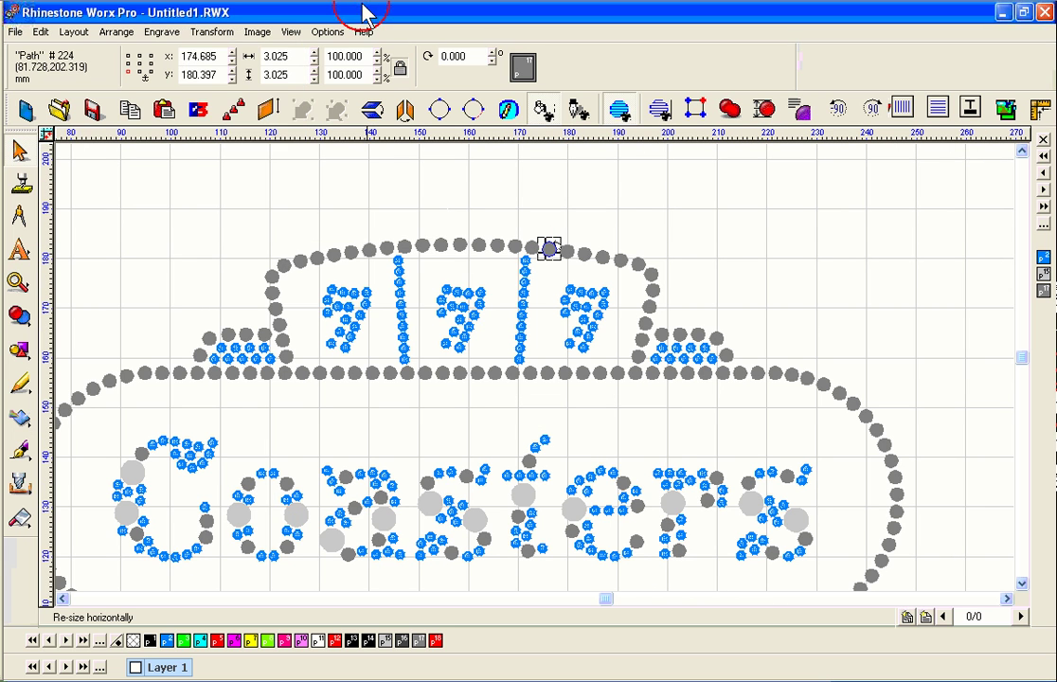
left_click(163, 31)
left_click(417, 213)
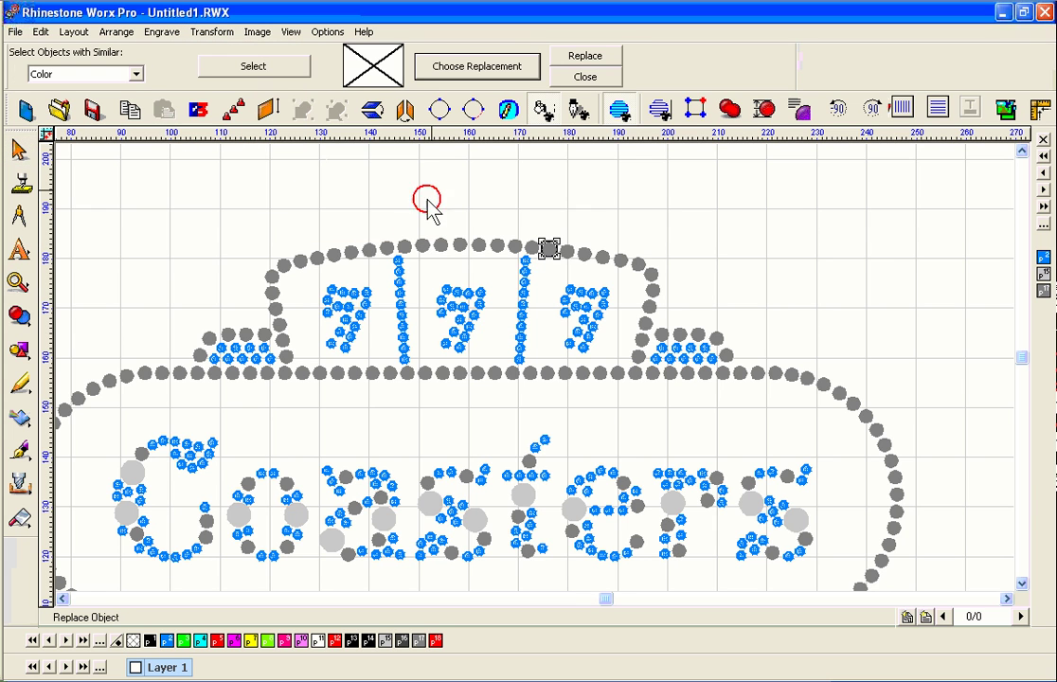
left_click(257, 69)
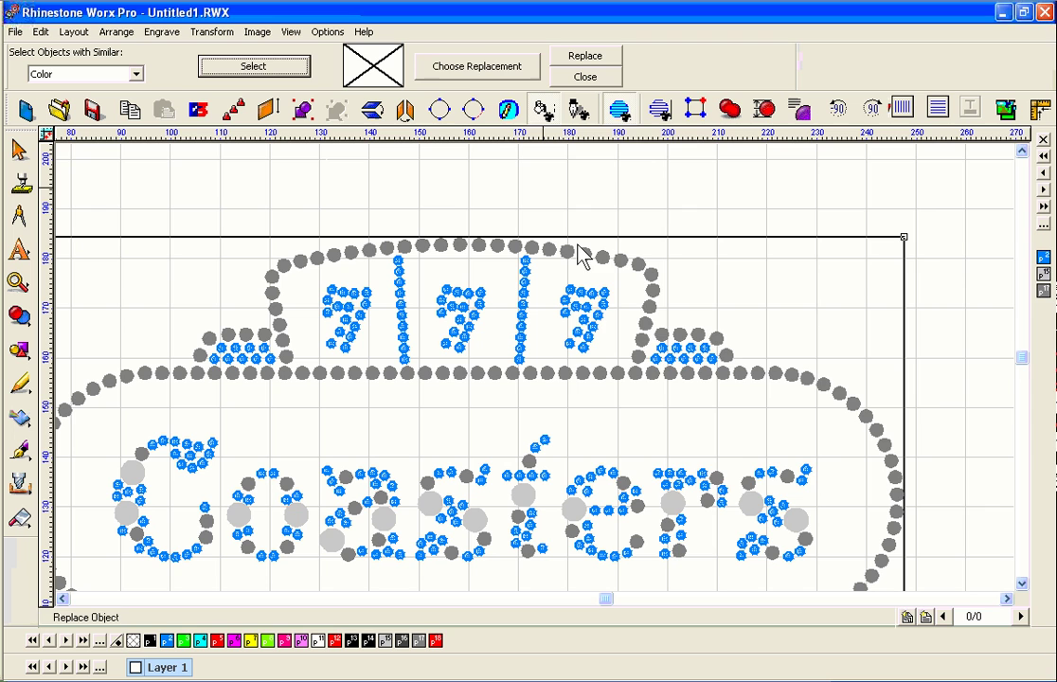
Replace the selected grey stones with VS 2010 Light Red.
left_click(469, 72)
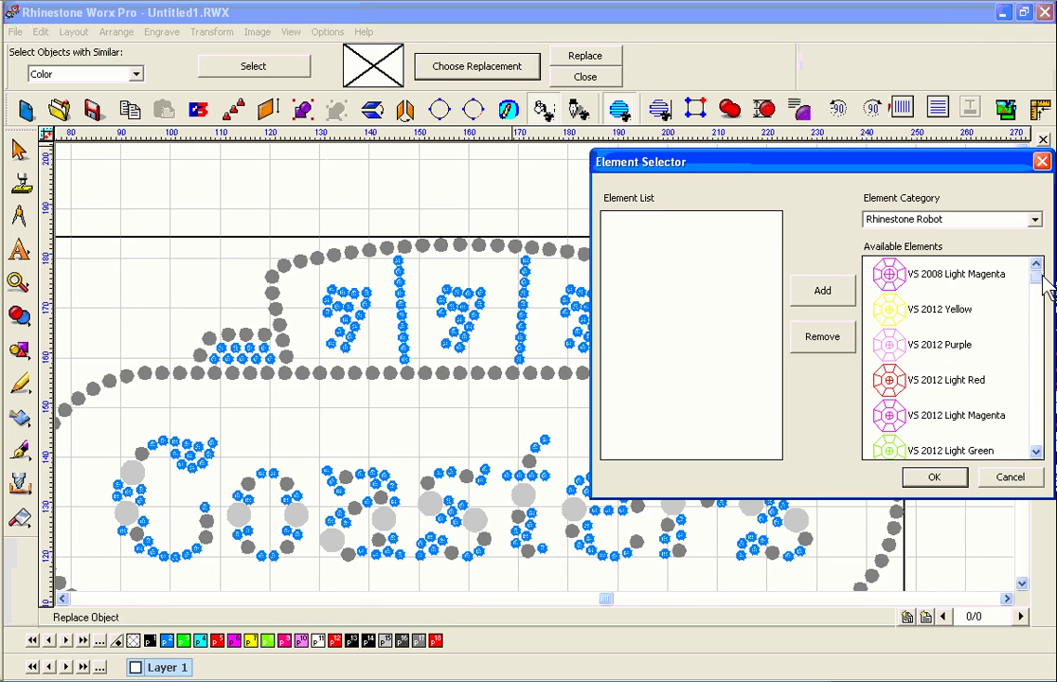
mouse_move(1044, 277)
left_mouse_down()
mouse_move(1040, 417)
mouse_move(1037, 401)
left_mouse_up()
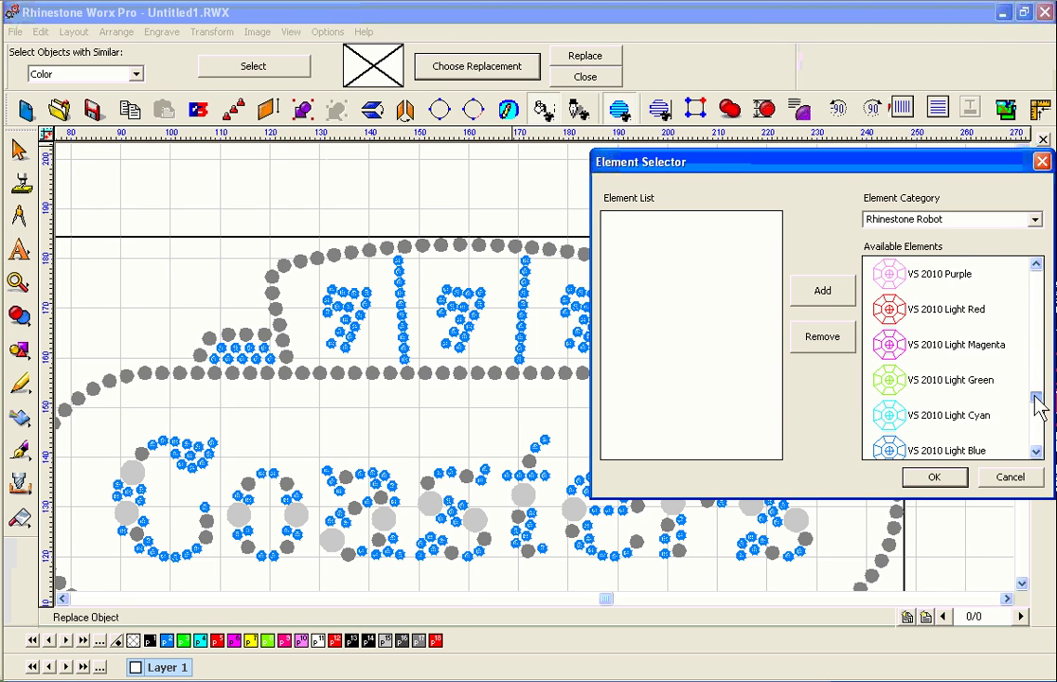
left_click(947, 323)
left_click(822, 290)
left_click(934, 476)
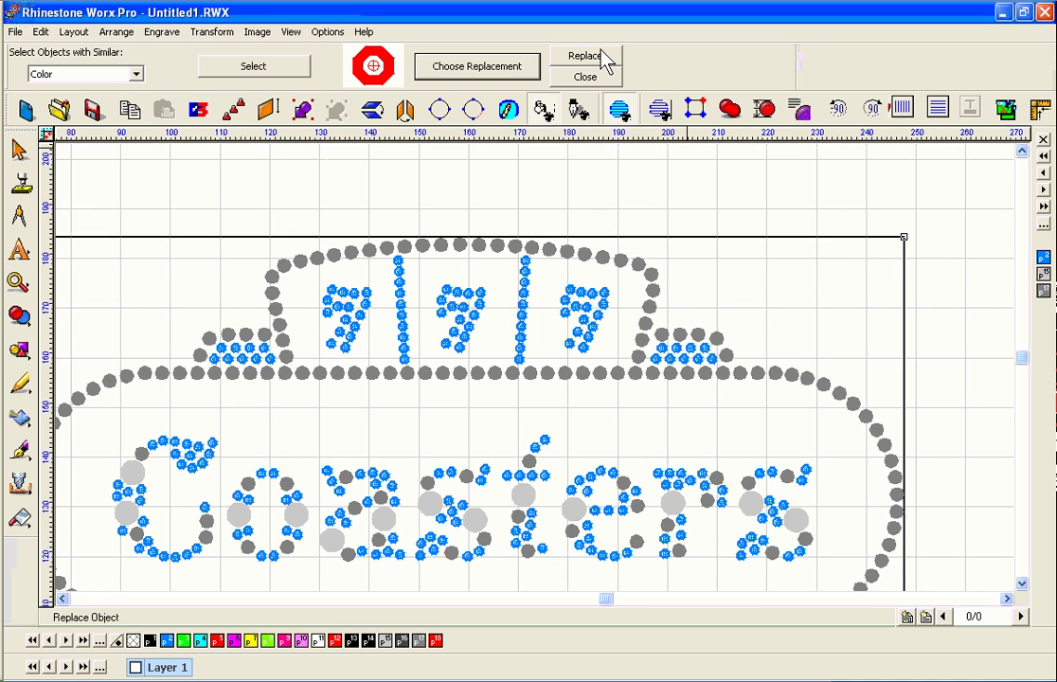
left_click(599, 65)
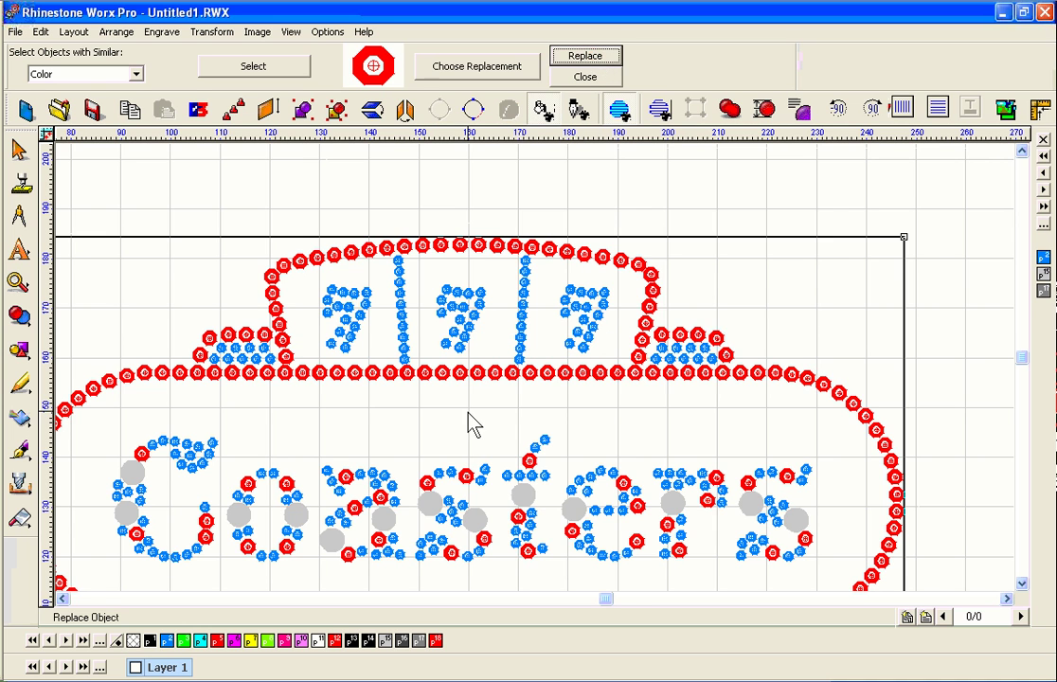
Finish the red replacement and select all grey placeholder stones for replacement.
left_click(522, 494)
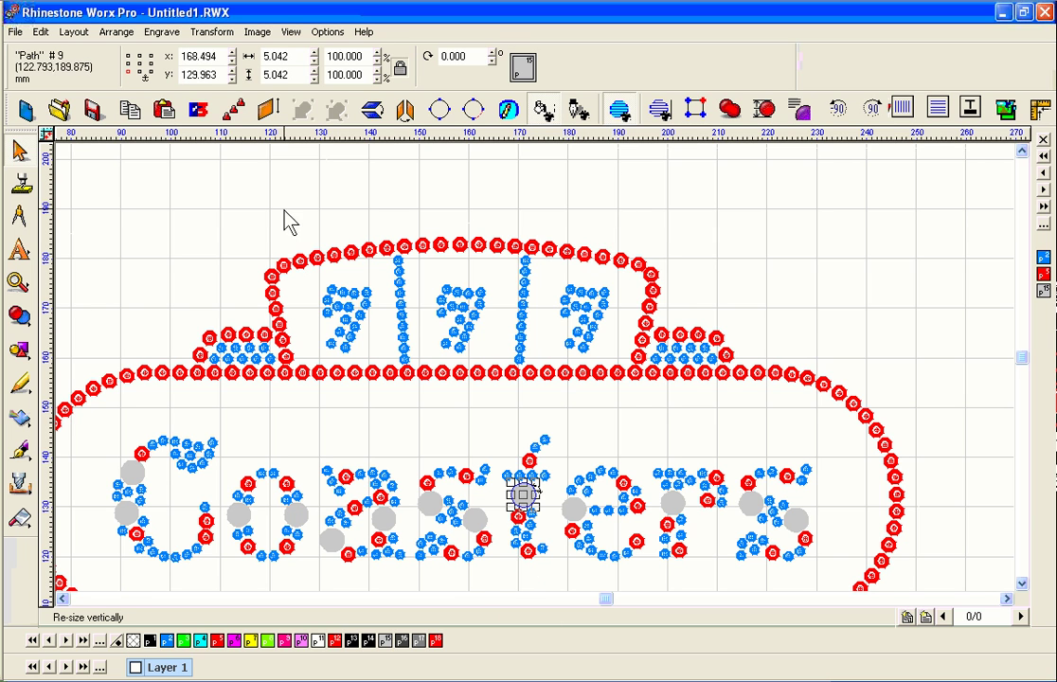
left_click(163, 33)
mouse_move(227, 201)
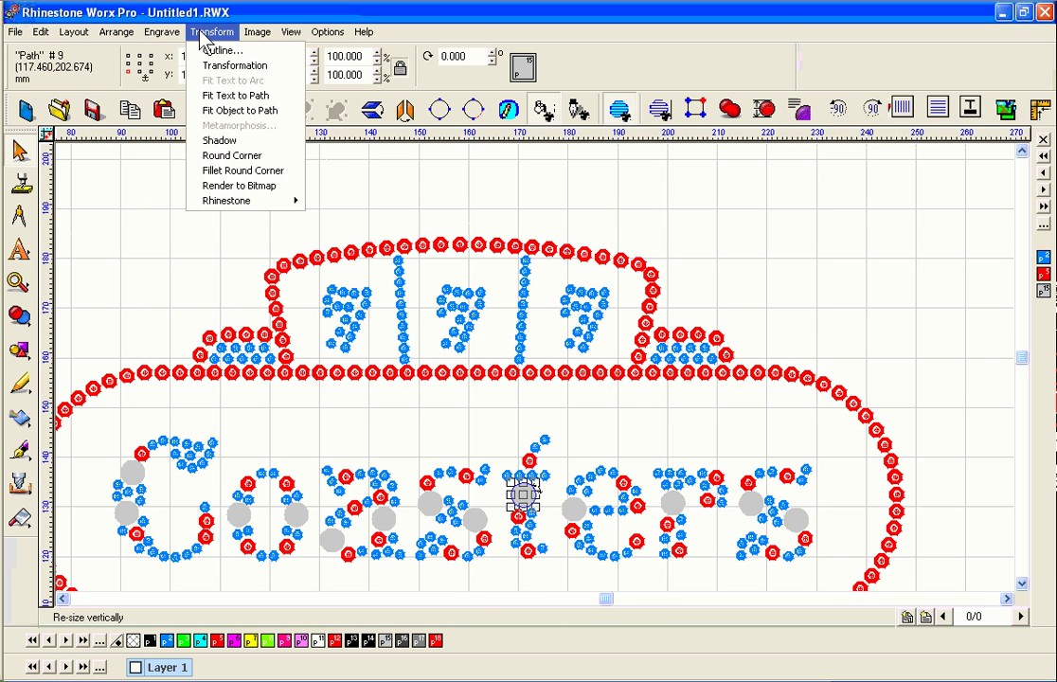
left_click(400, 234)
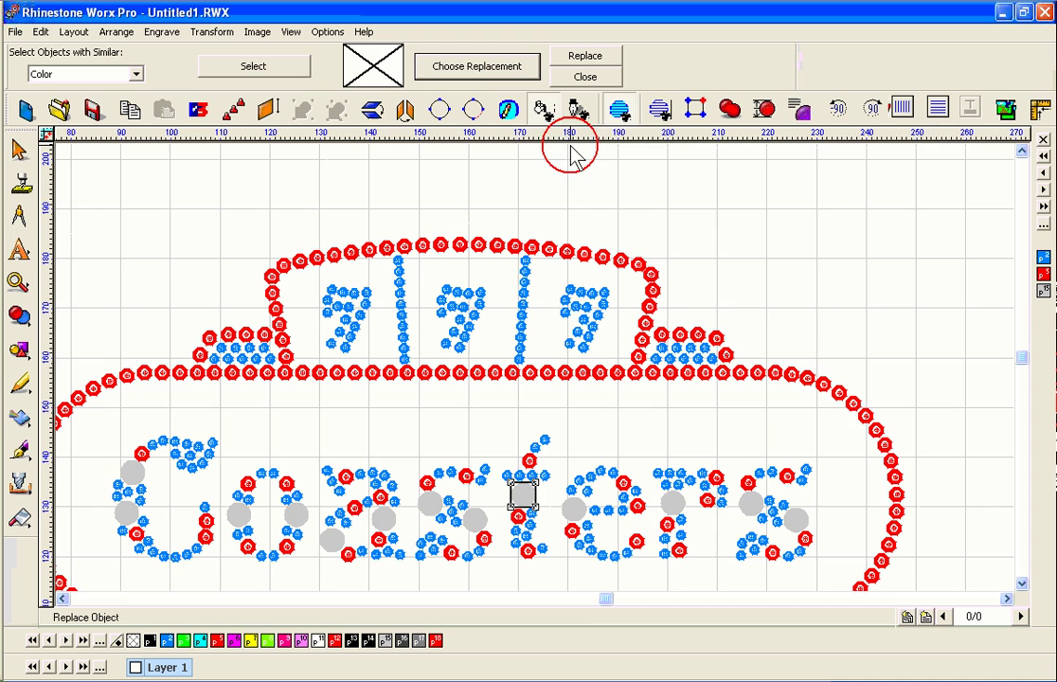
left_click(256, 67)
Replace the selected grey stones with VS 2020 Light Green rhinestones.
left_click(442, 65)
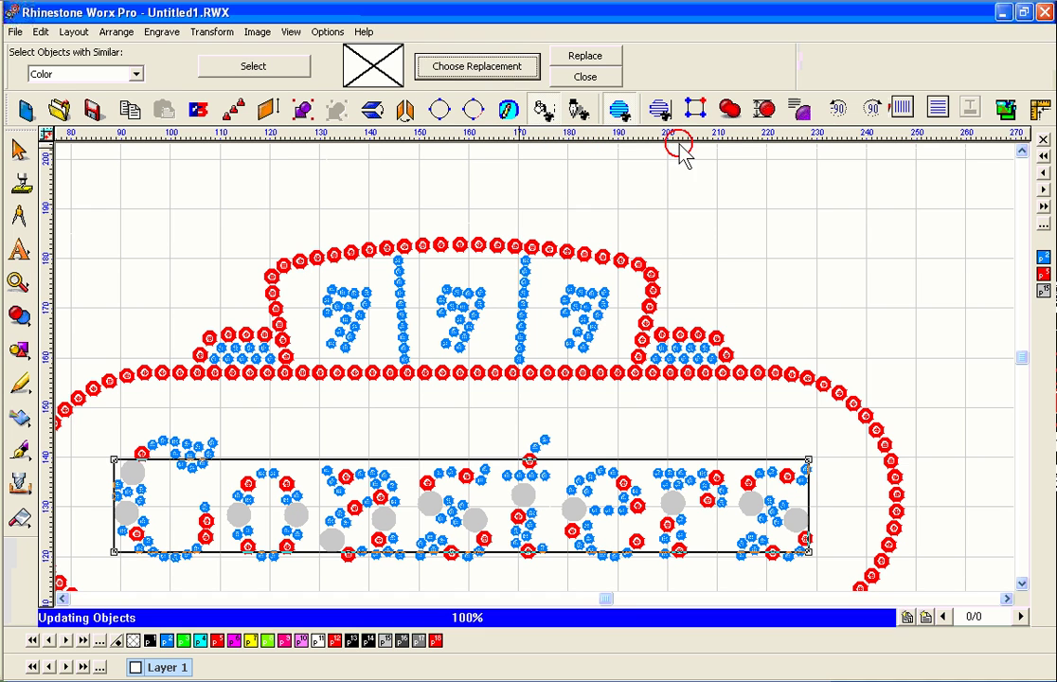
left_click_drag(1037, 275, 1038, 372)
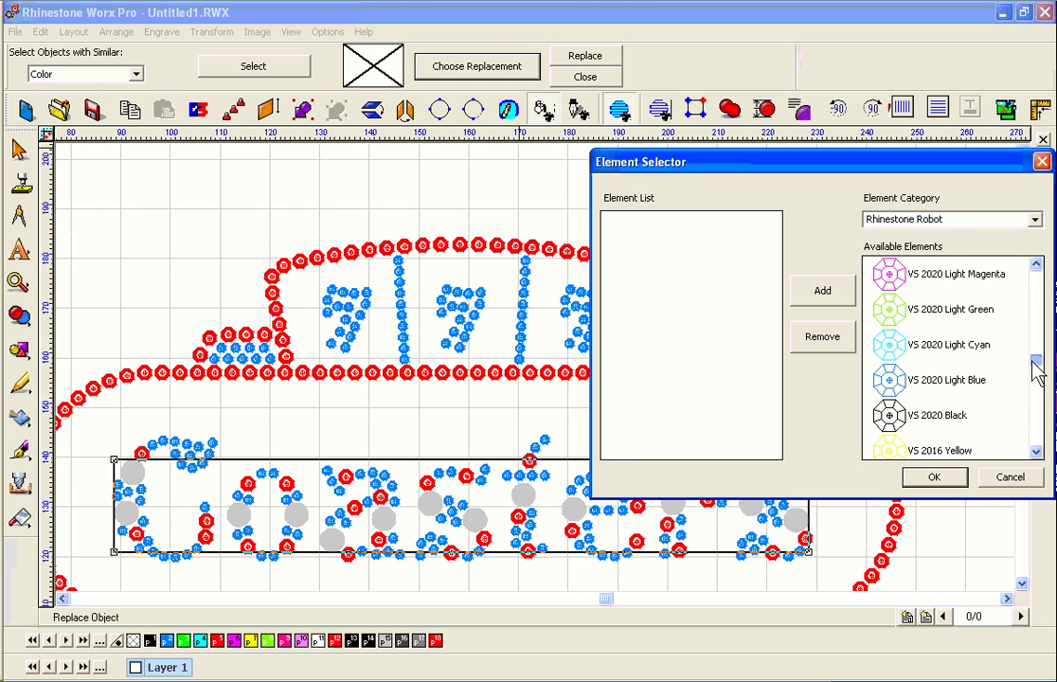
left_click(950, 308)
left_click(822, 290)
left_click(934, 476)
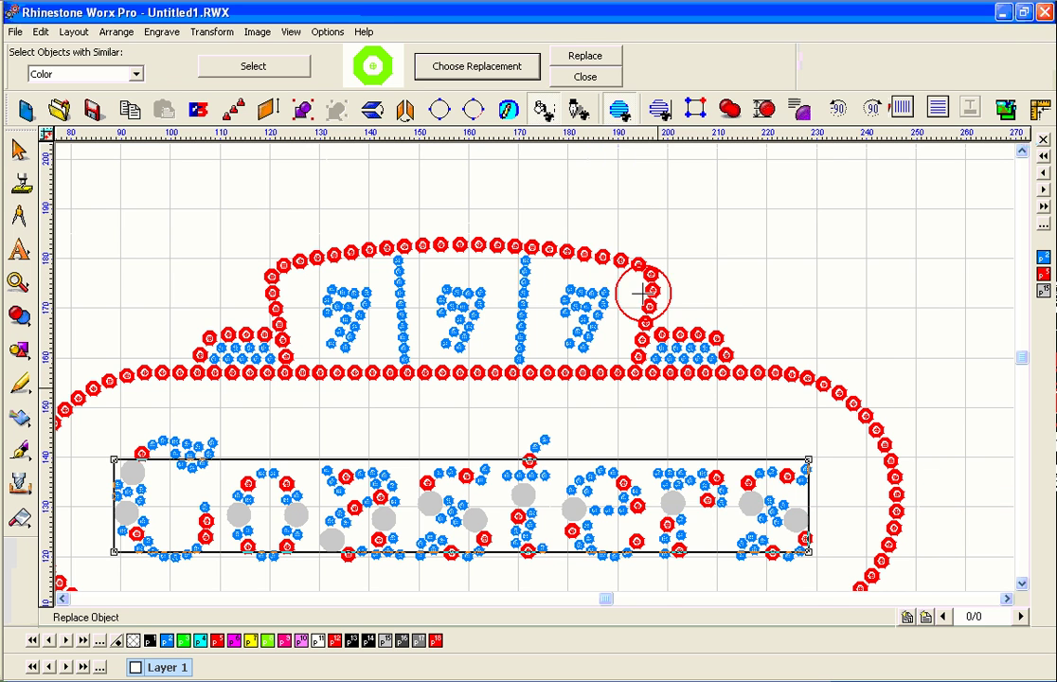
left_click(585, 56)
scroll(531, 370, "down", 3)
scroll(549, 372, "up", 2)
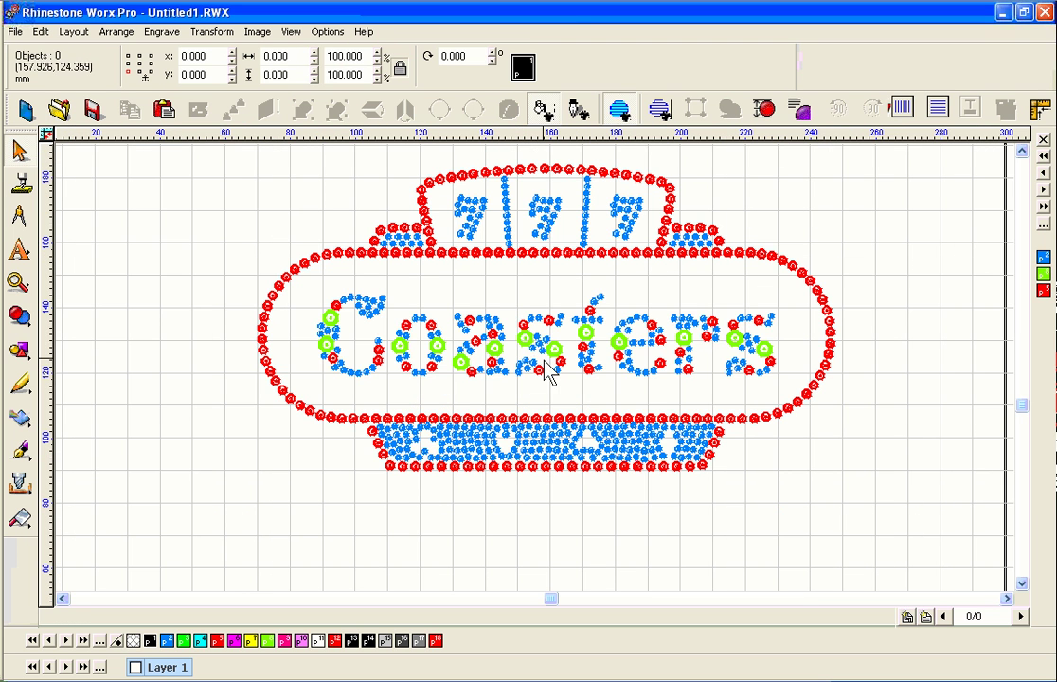
Add millimetre width and height dimensions above and left of the whole design.
key("ctrl+a")
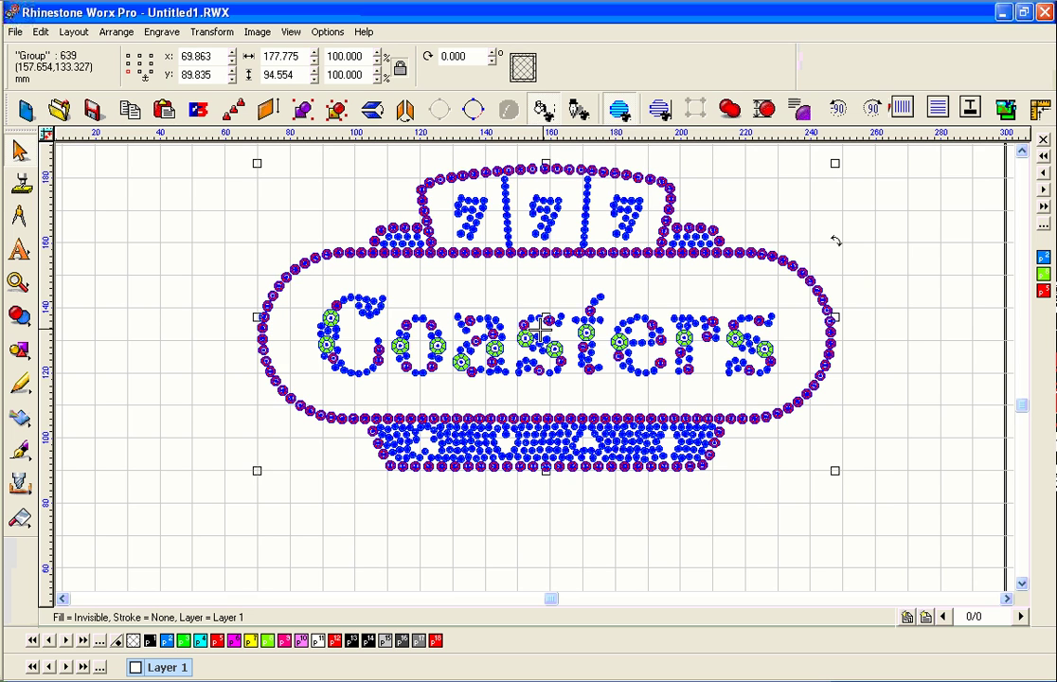
scroll(519, 379, "down", 3)
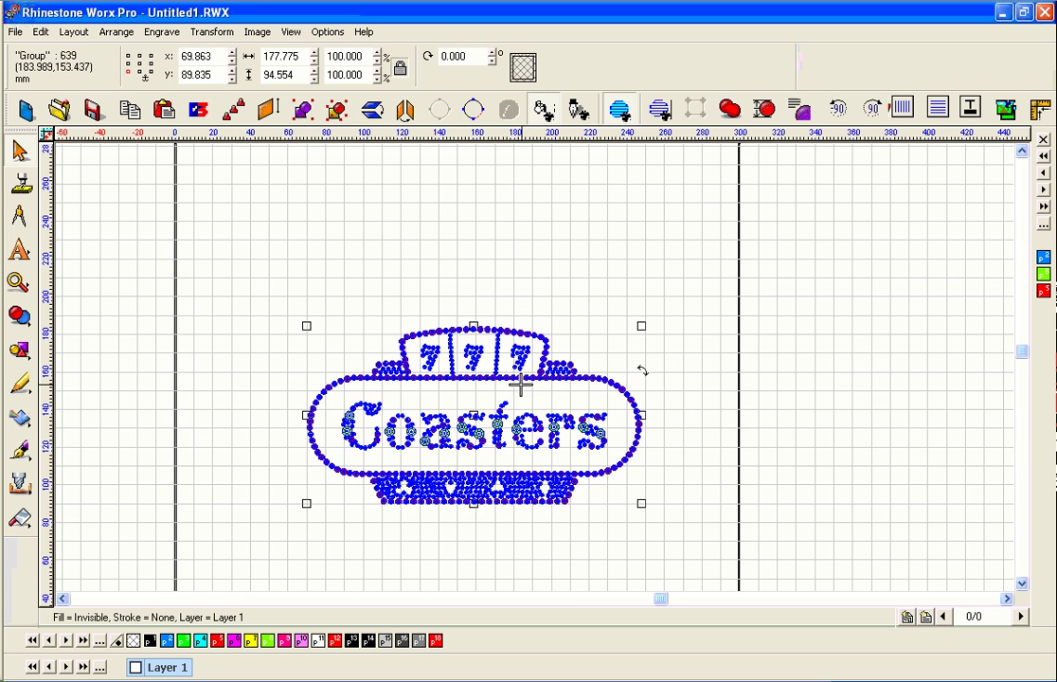
left_click(766, 110)
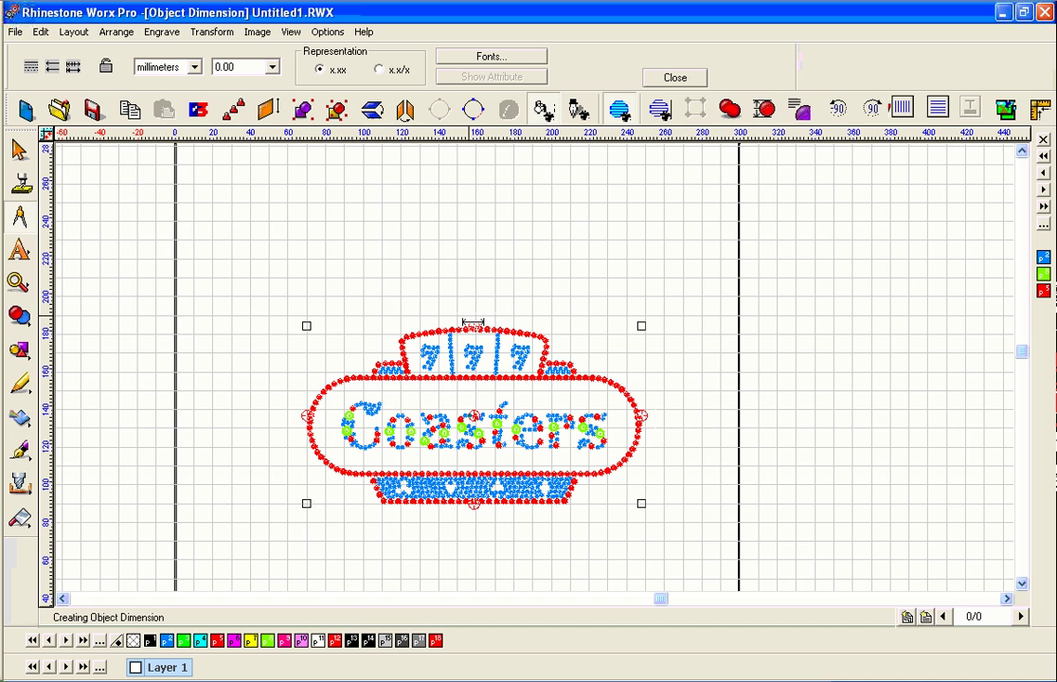
left_click(476, 327)
left_click(472, 299)
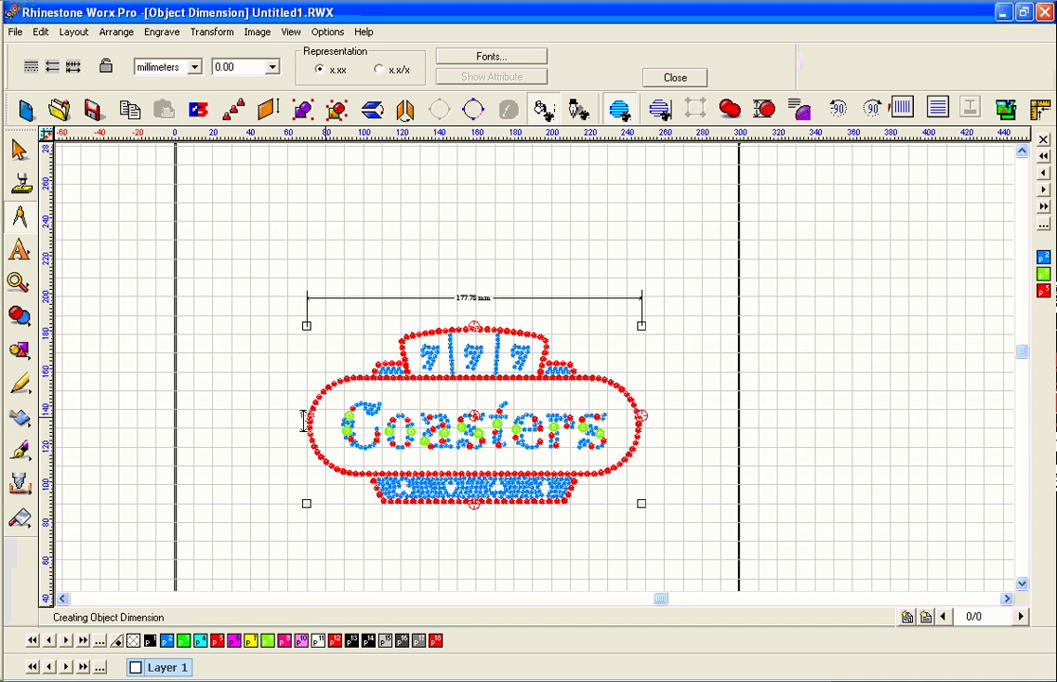
left_click(306, 417)
left_click(273, 417)
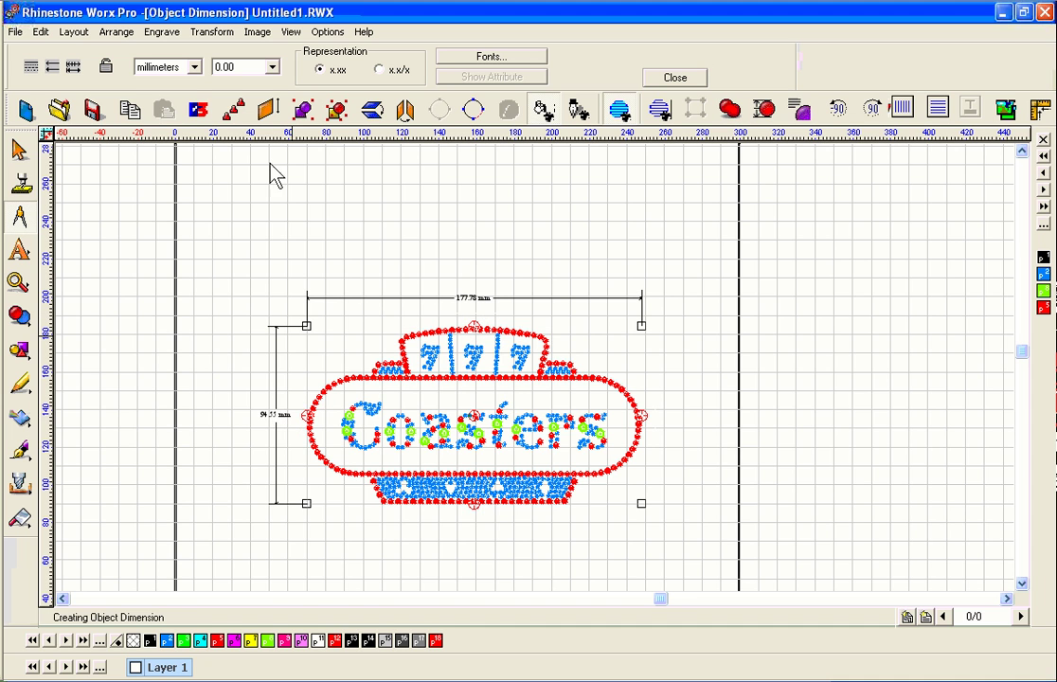
Add inch dimensions: 7.00 in width below and 3.72 in height at right.
left_click(194, 66)
left_click(150, 83)
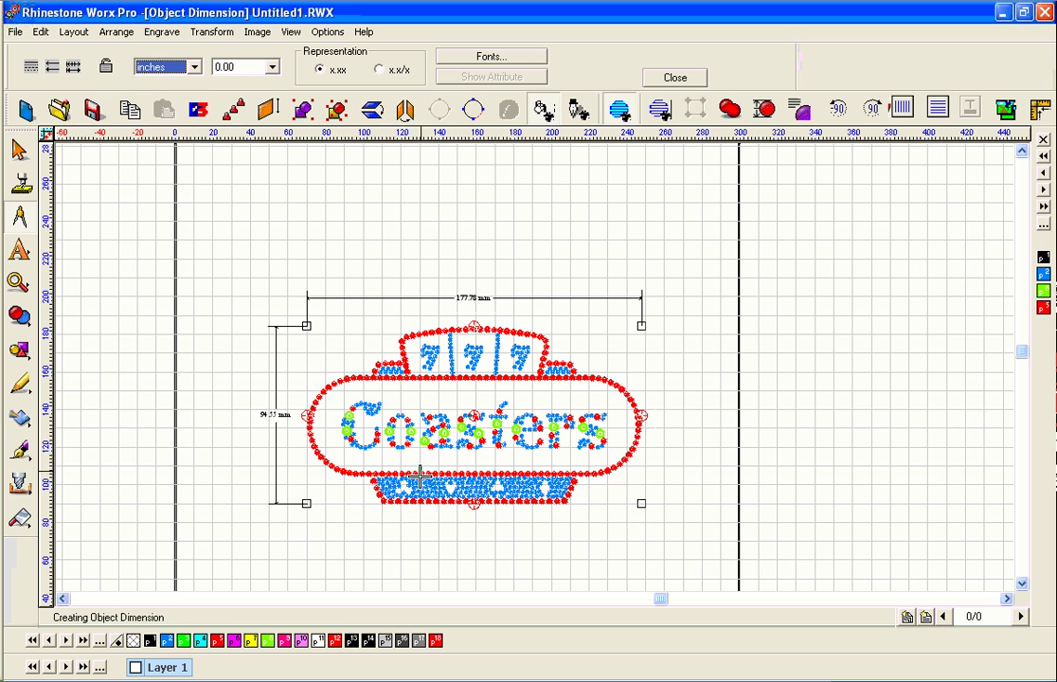
left_click(473, 504)
left_click(479, 528)
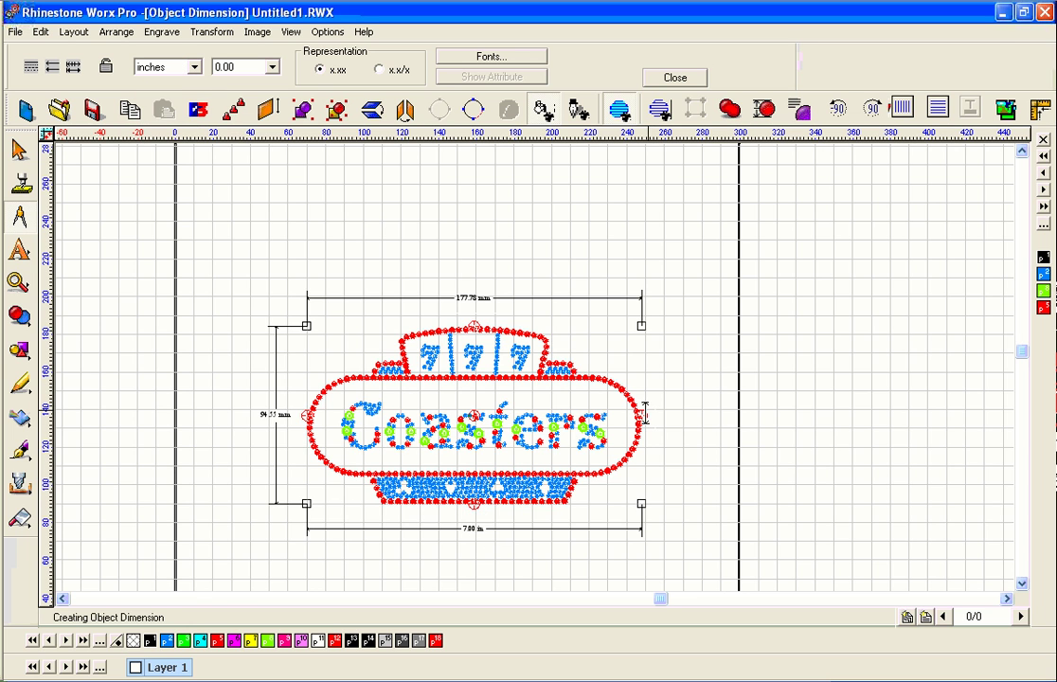
left_click(642, 417)
left_click(680, 417)
left_click(676, 80)
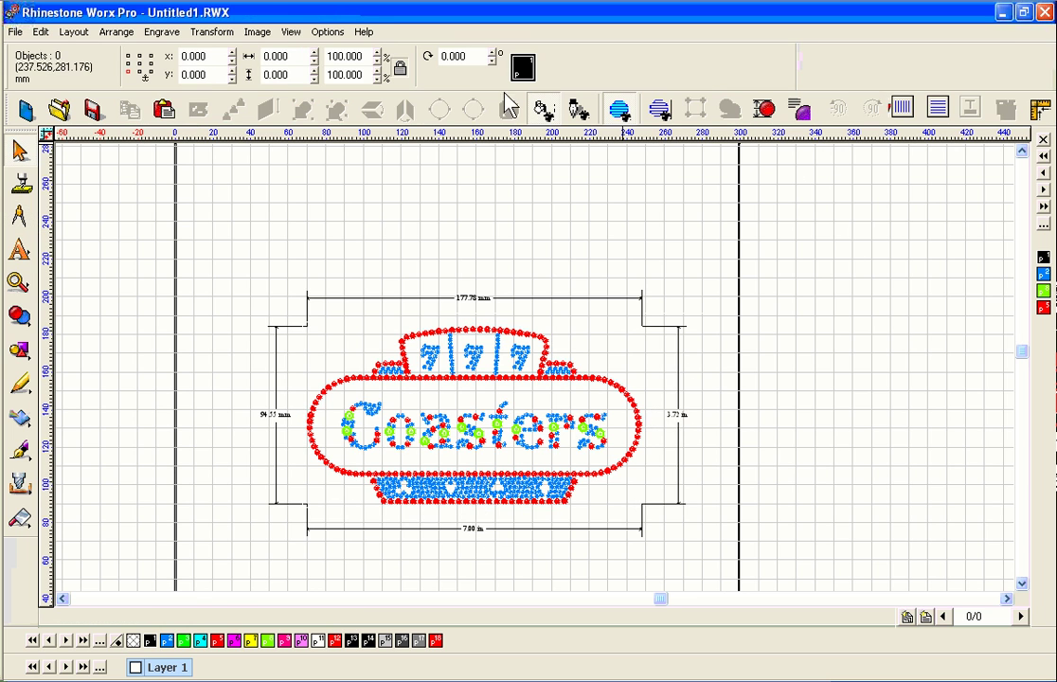
Paste the rhinestone element count as text at the design's upper left.
left_click(327, 32)
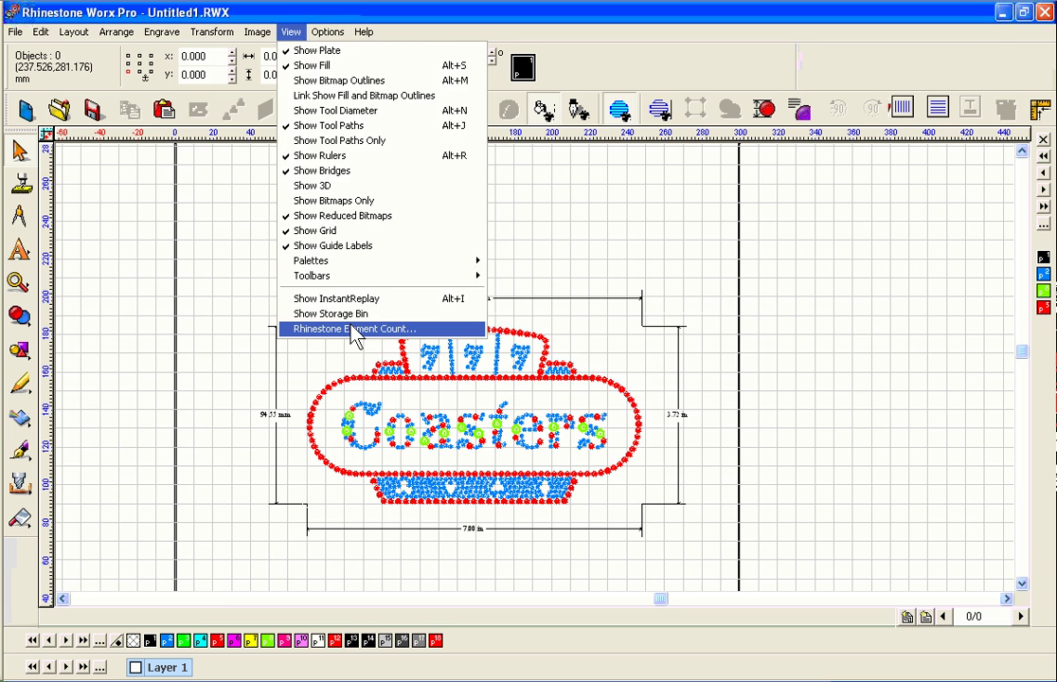
left_click(357, 333)
left_click(568, 433)
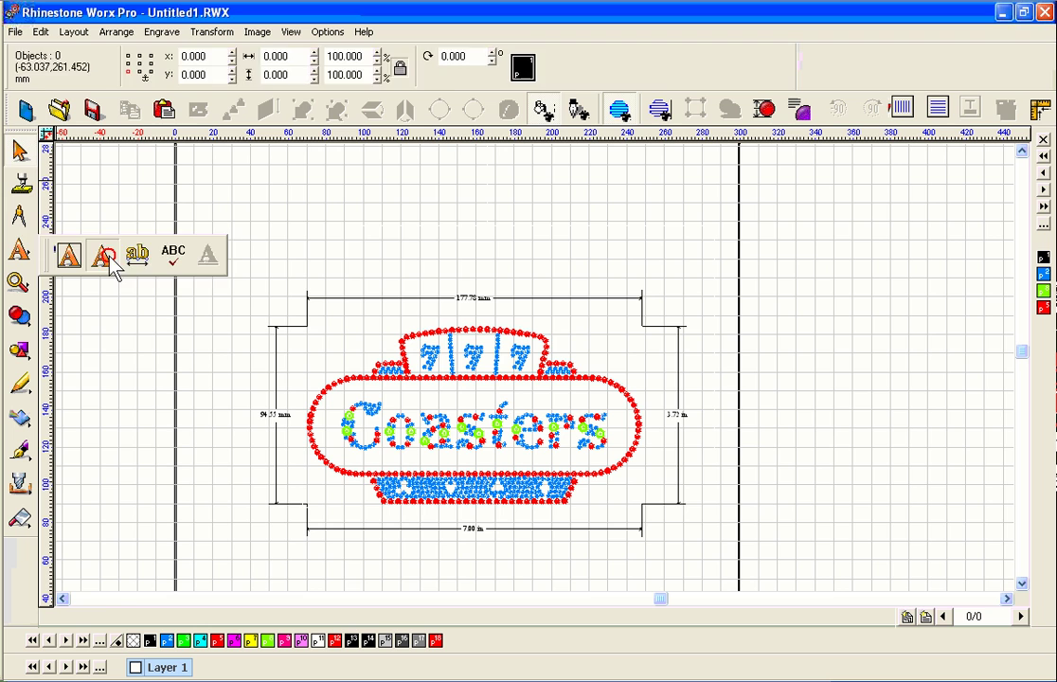
left_click(106, 252)
key("ctrl+v")
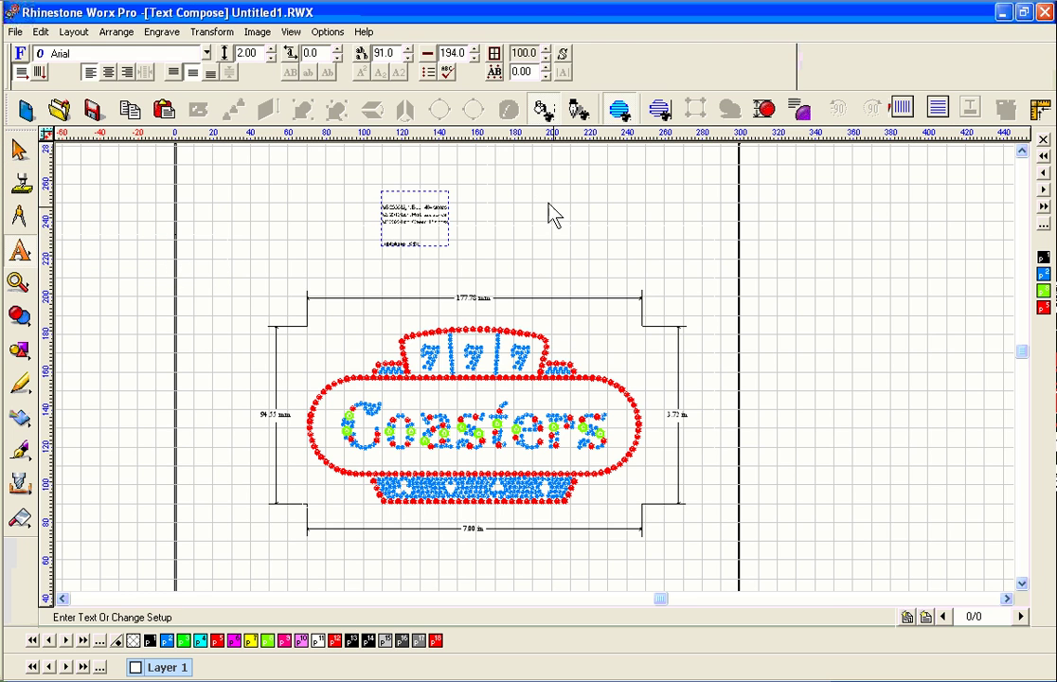
left_click(596, 245)
left_click(426, 236)
left_click_drag(426, 236, 360, 341)
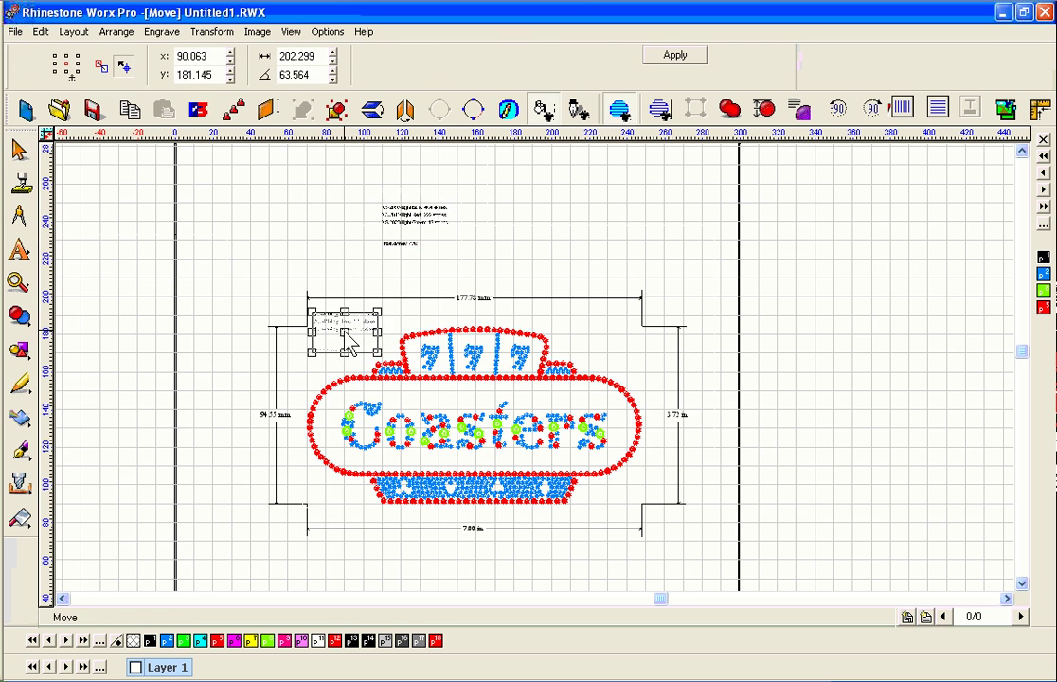
Publish the whole design to PDF as coaster_proof with default quality settings.
key("ctrl+a")
left_click(18, 34)
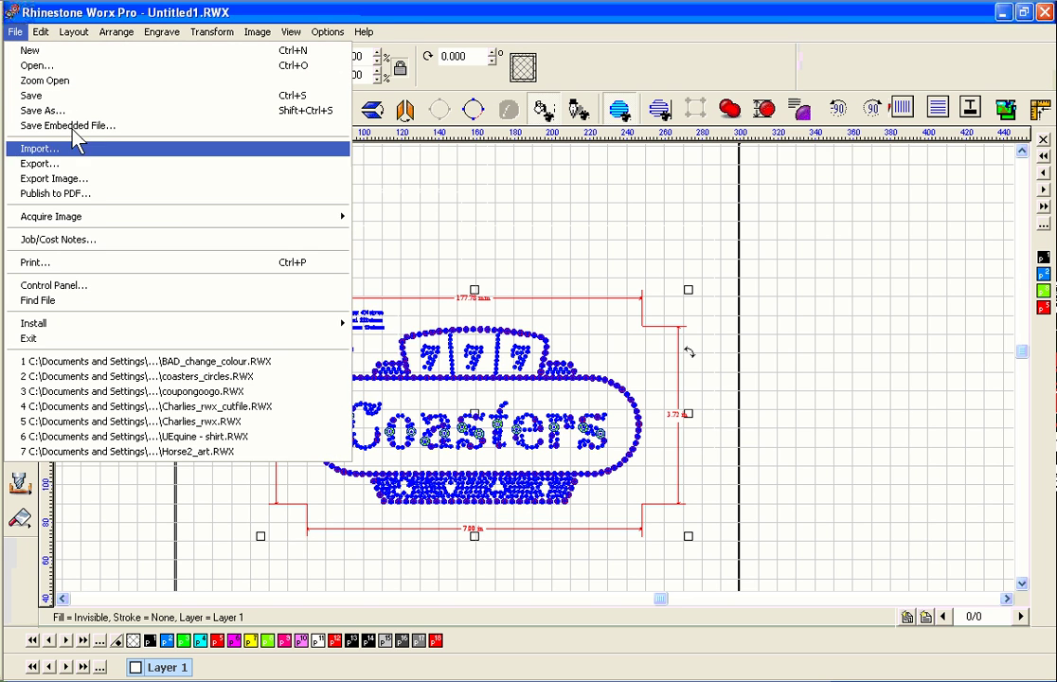
left_click(85, 192)
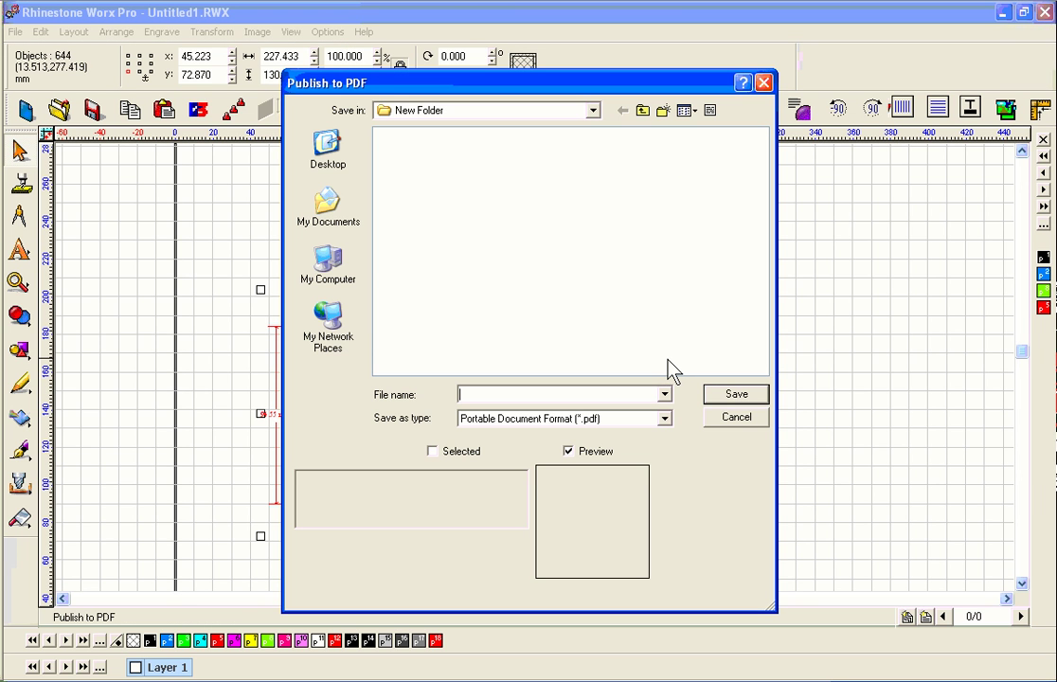
type("coaster")
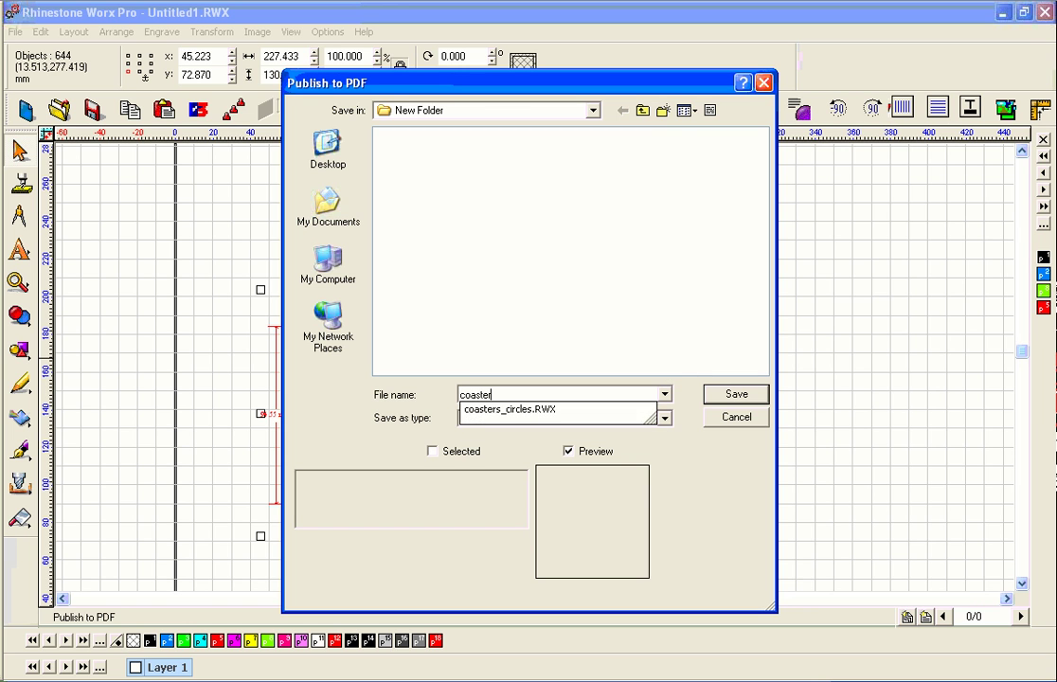
type("_proof")
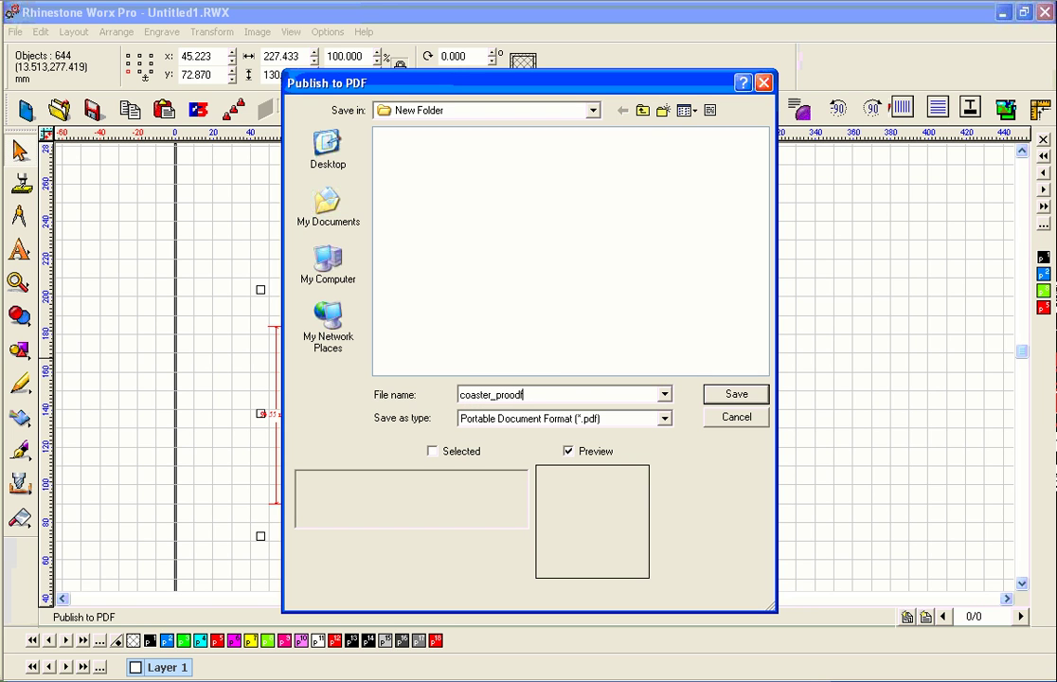
key("Return")
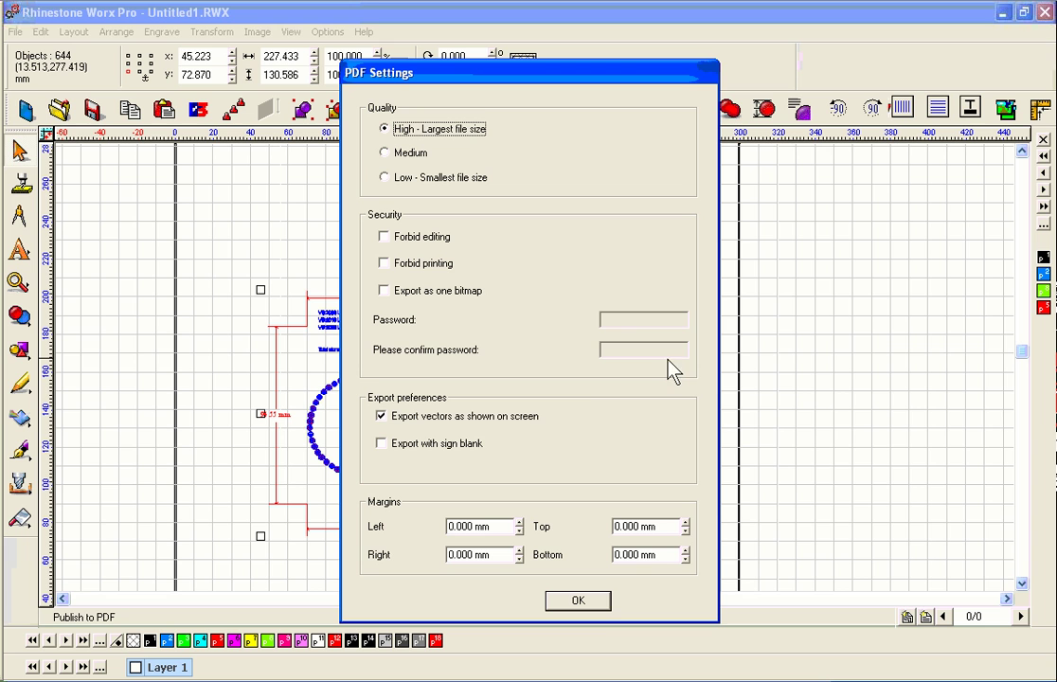
left_click(579, 601)
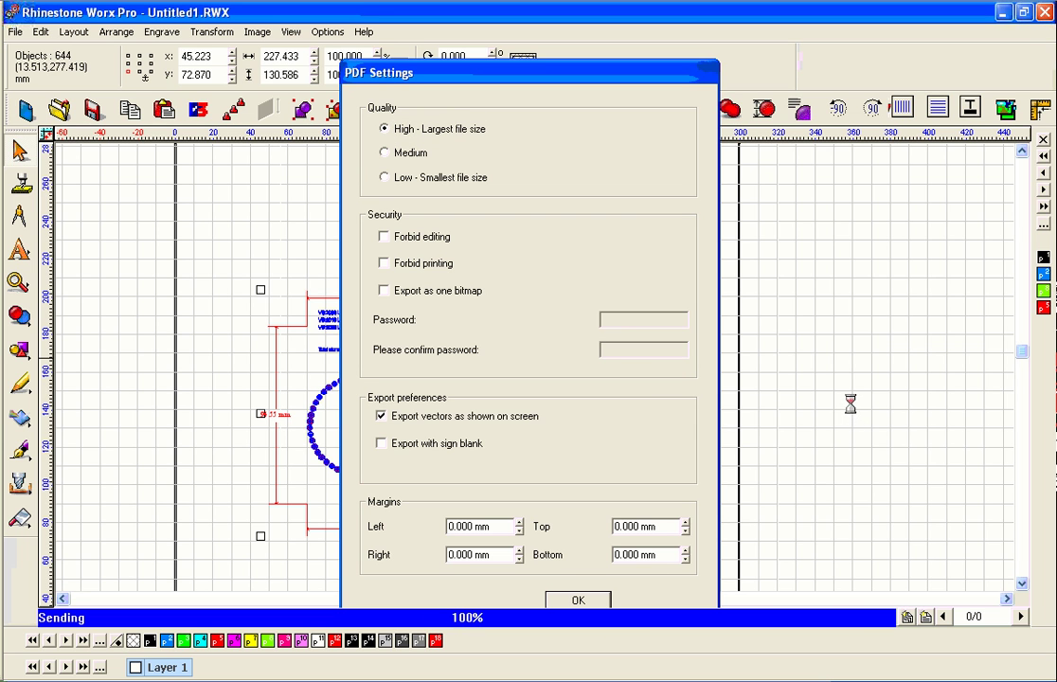
Open the coaster_proof PDF from its folder.
left_click(837, 348)
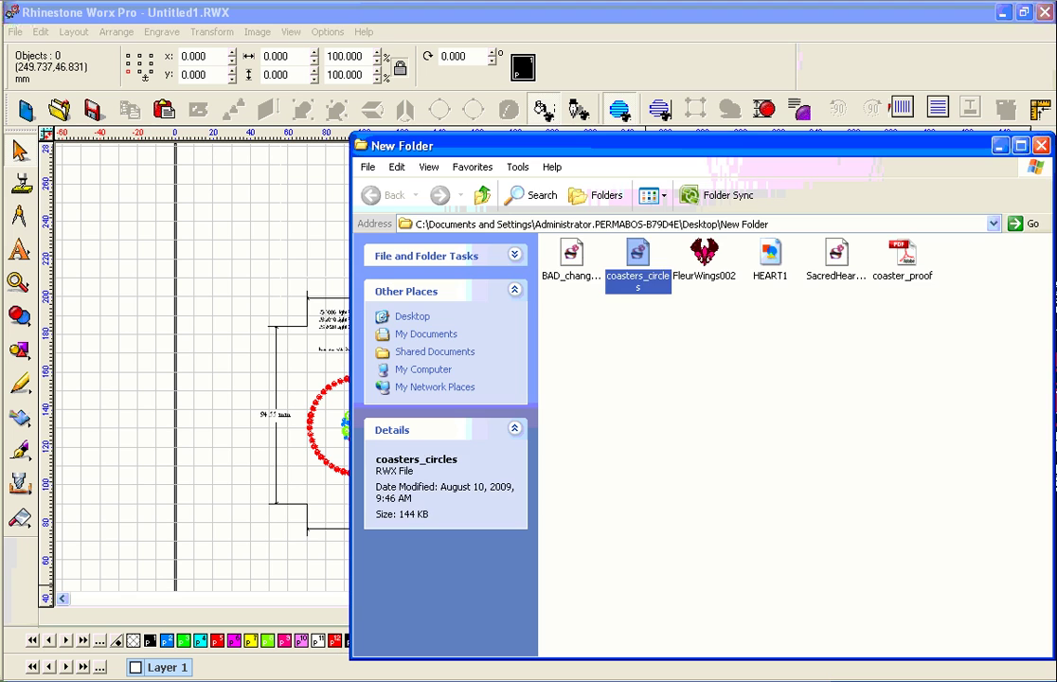
left_click(731, 455)
left_click(902, 251)
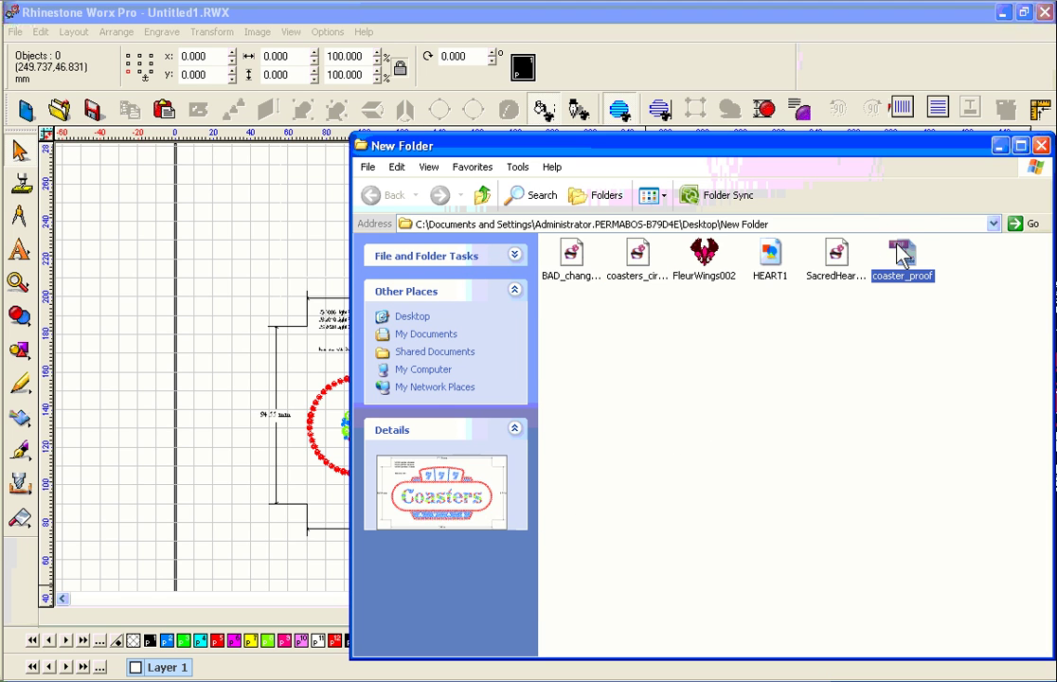
double_click(902, 252)
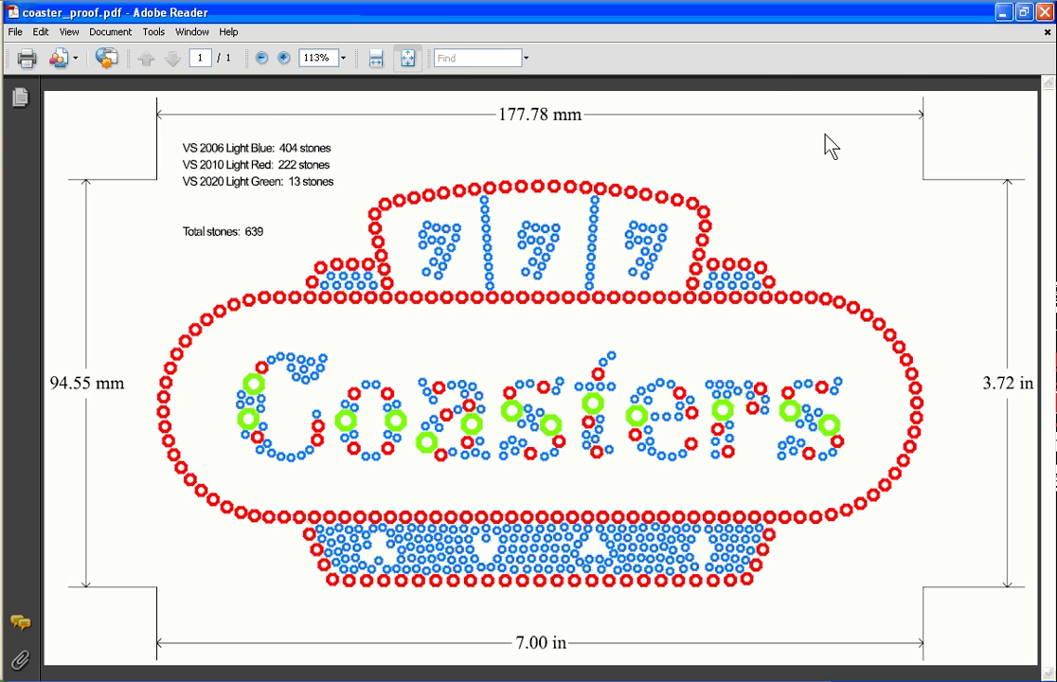
Close the PDF and folder, delete the Coasters design, and zoom to the empty page.
left_click(1045, 11)
left_click(826, 290)
left_click_drag(826, 289, 260, 207)
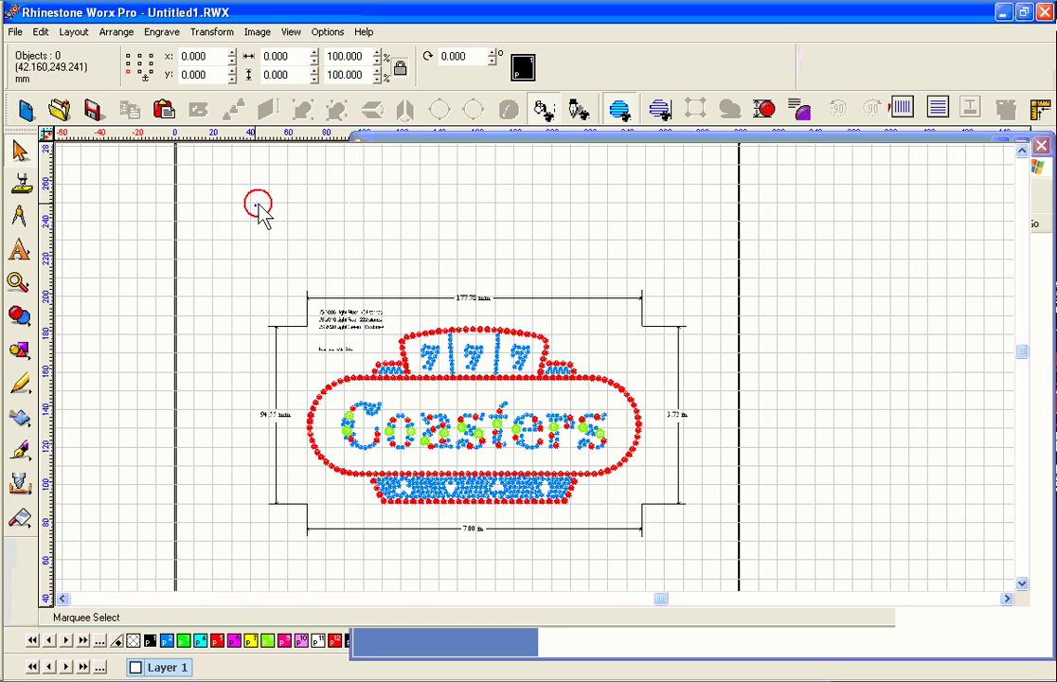
key("Delete")
key("F4")
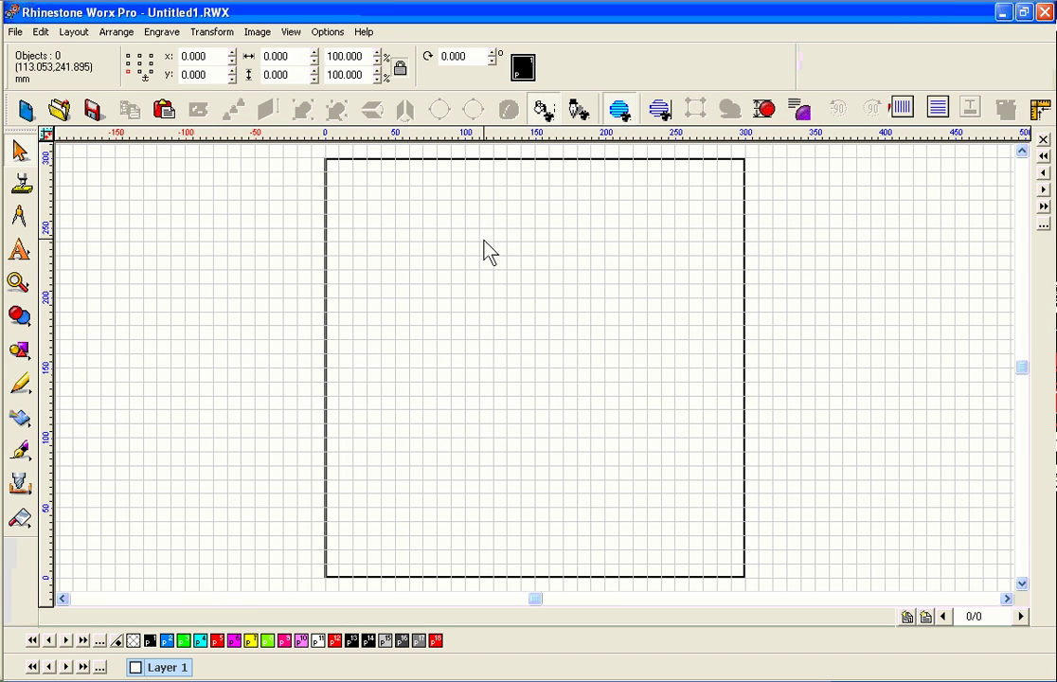